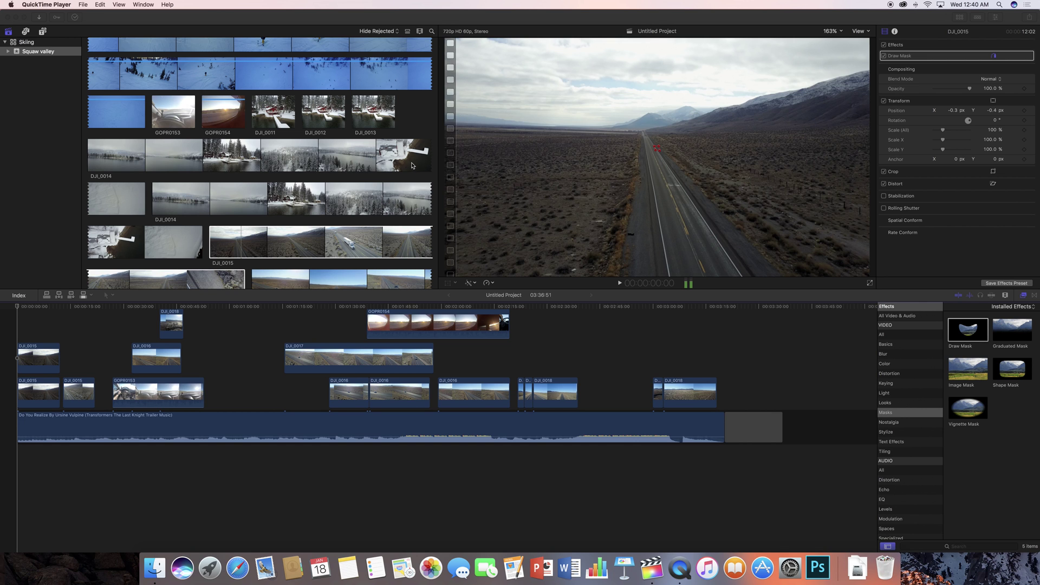
Step: Preview the original DJI_0015 highway clip from the Browser in the Viewer
left_click(212, 237)
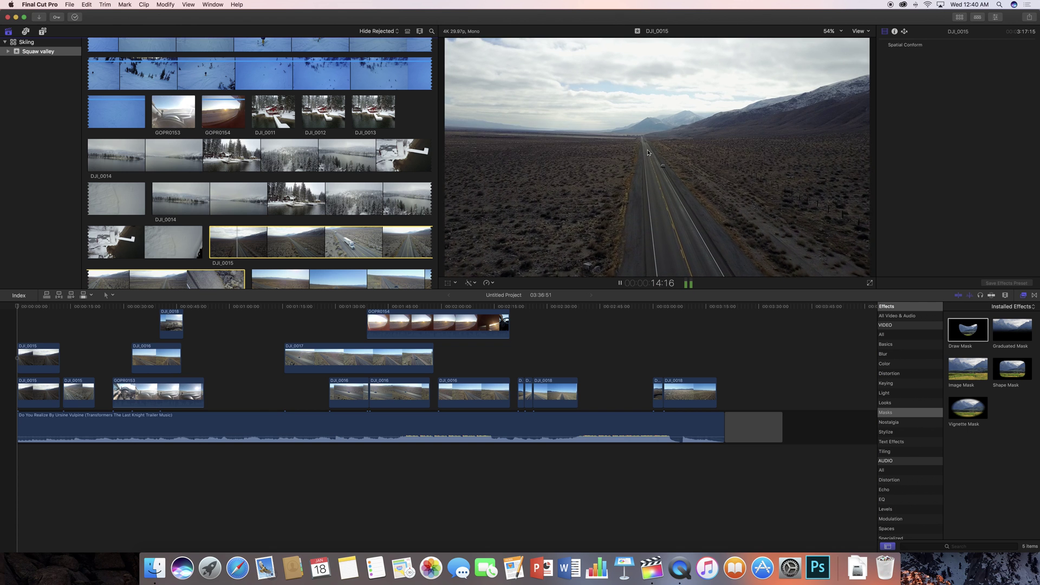
key("space")
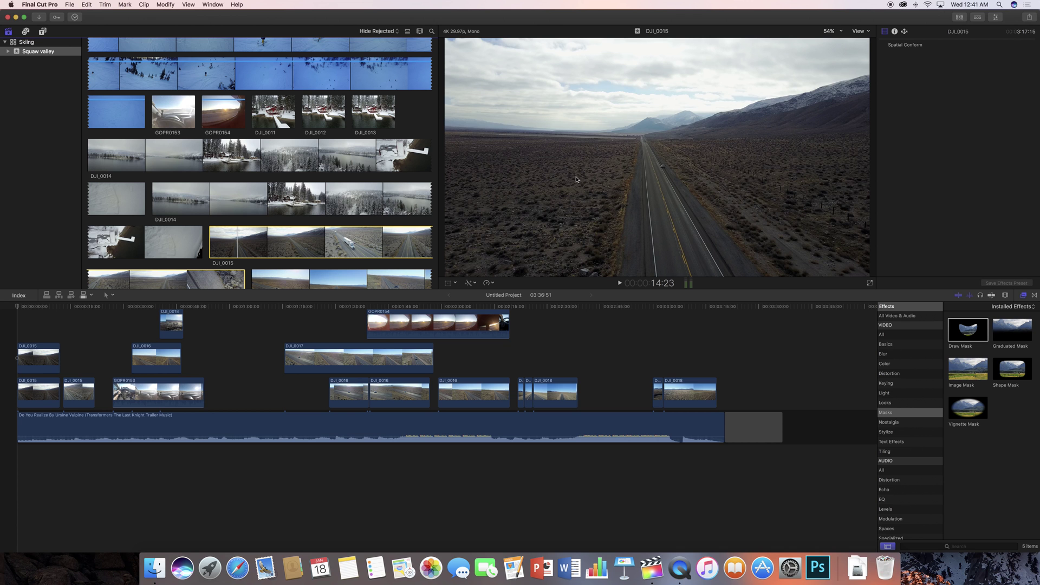
Step: Play the Untitled Project from its start, then select the connected and storyline DJI_0015 clips
left_click(18, 307)
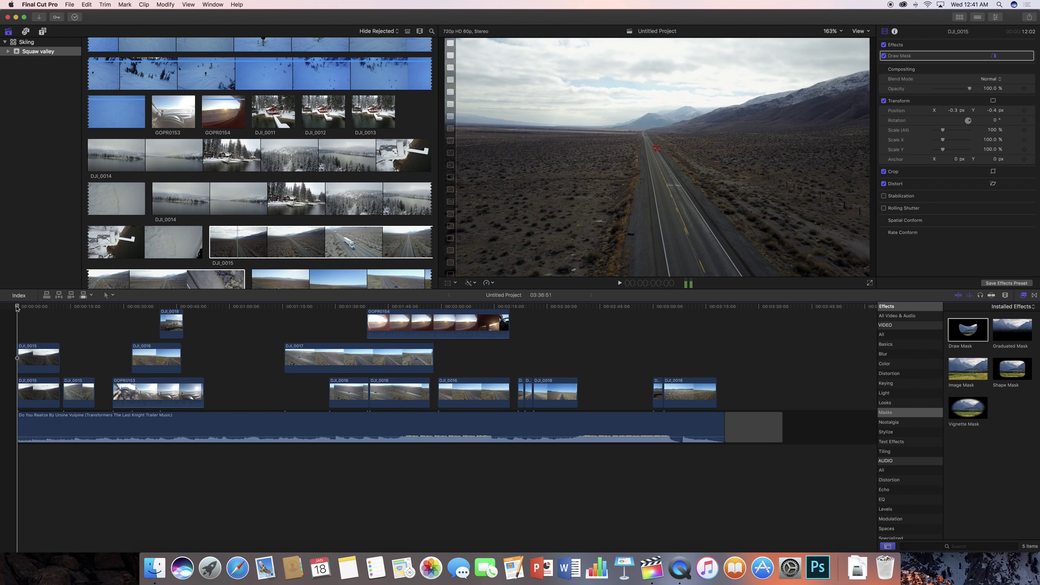
key("space")
left_click(19, 308)
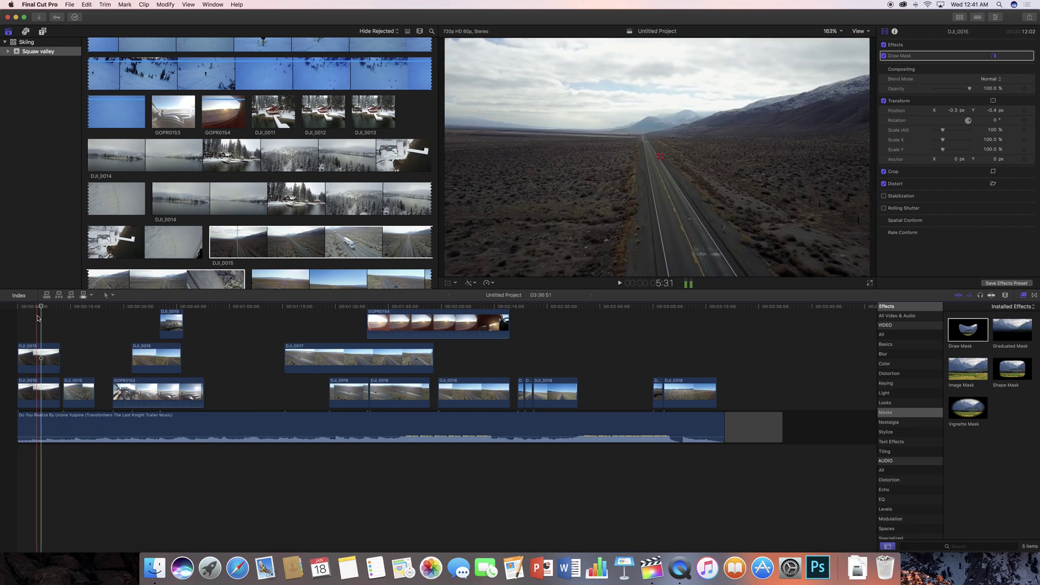
key("Home")
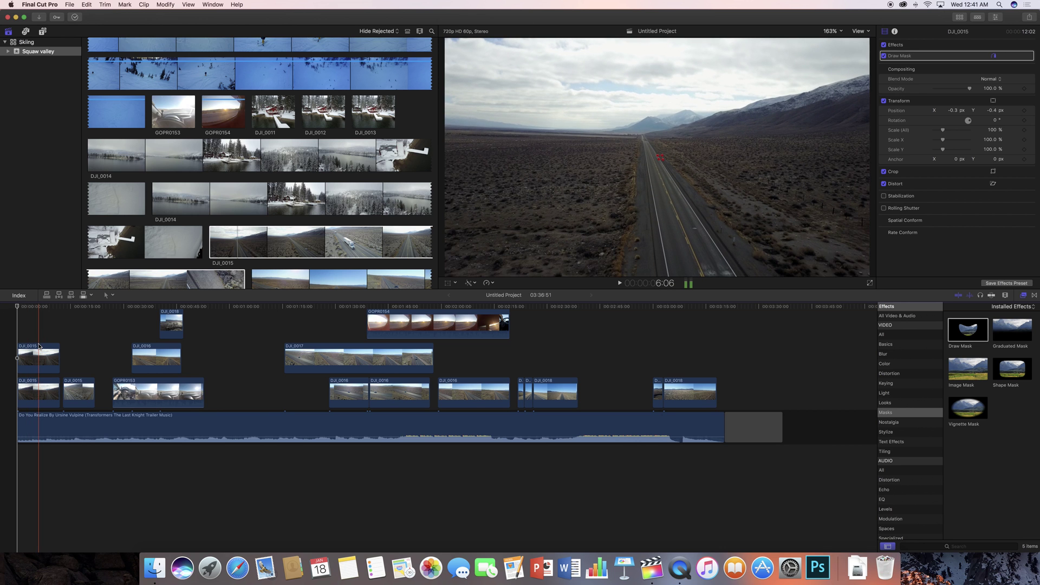
left_click(38, 347)
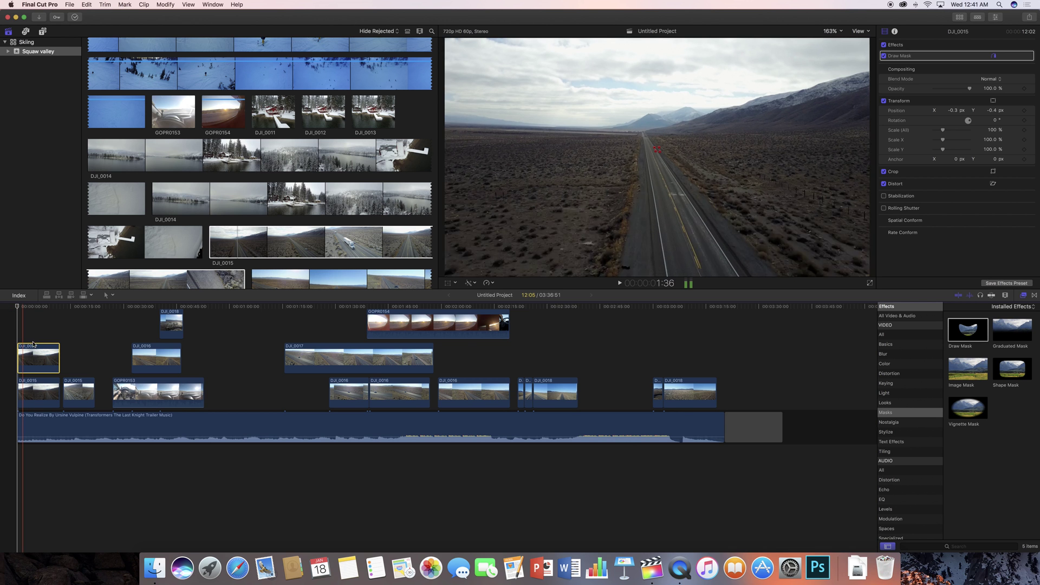
left_click(31, 397)
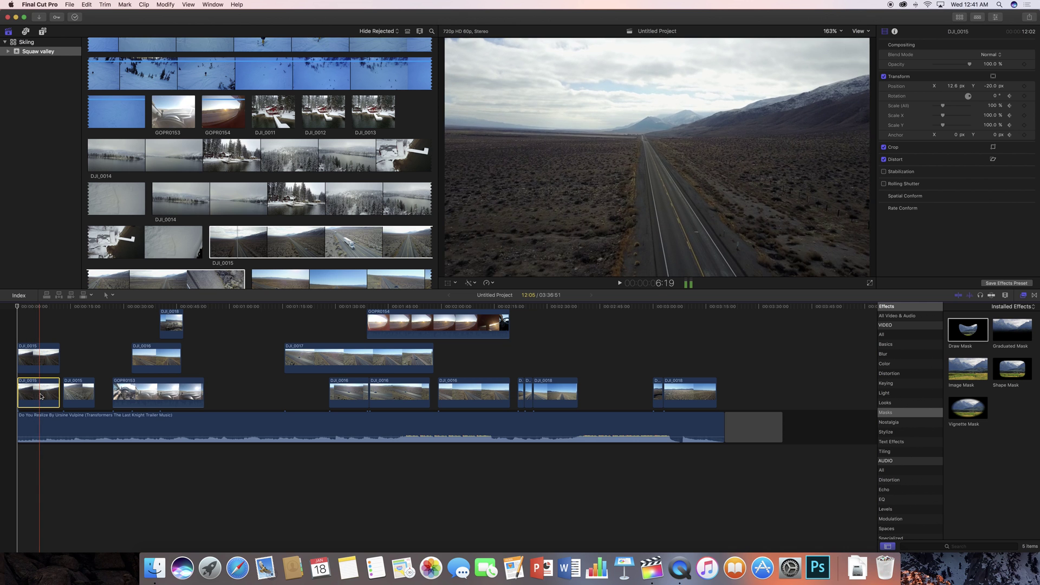
Step: Move the storyline DJI_0015 clip up onto the connected lane near 00:45, then select the first DJI_0015 clip
left_click_drag(45, 389, 215, 353)
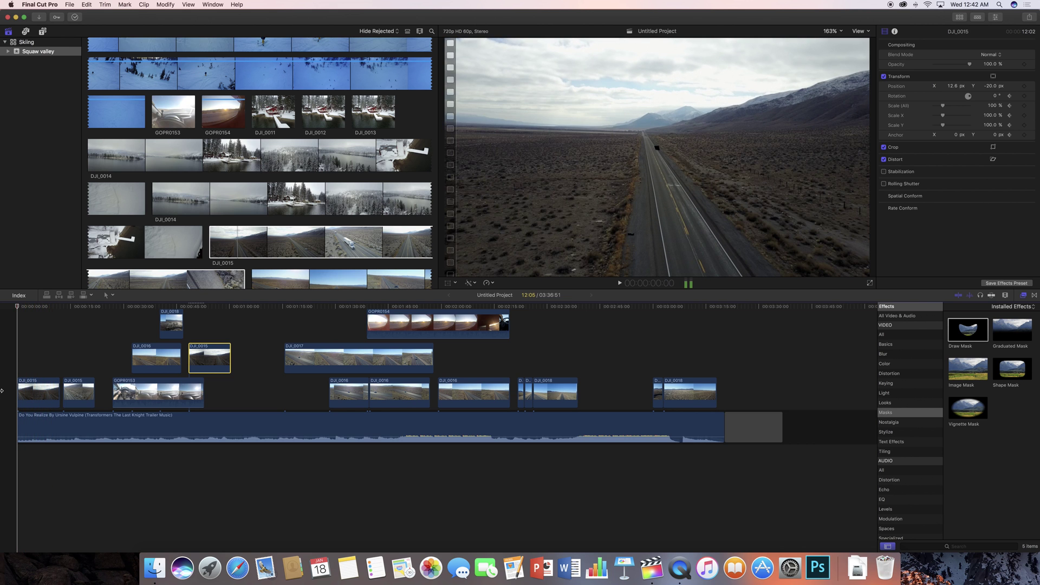
left_click(30, 400)
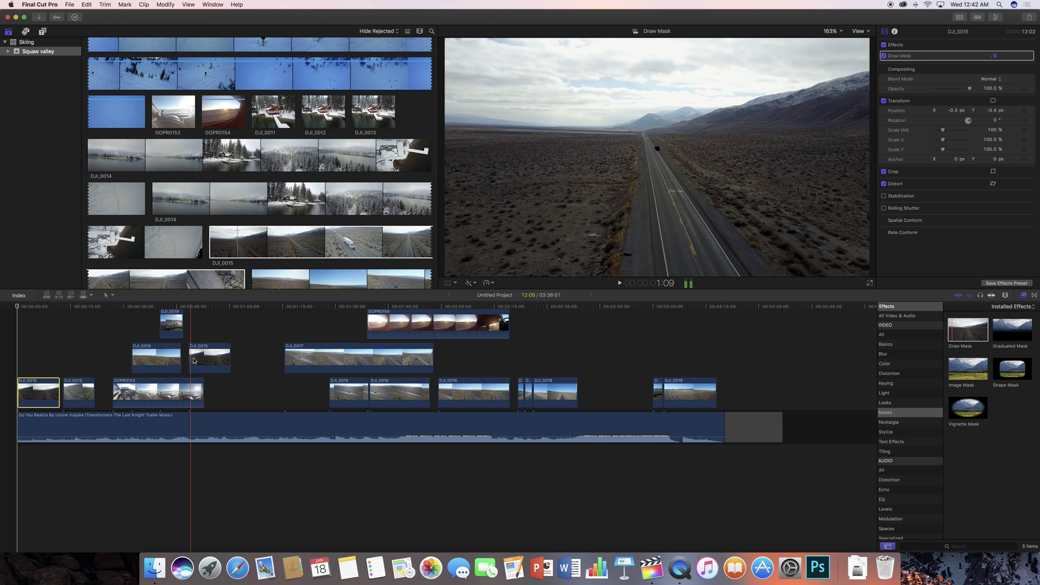
Step: Place DJI_0015 in the storyline near 00:52, apply Draw Mask, and outline the car at 600%
mouse_move(213, 369)
left_mouse_down()
mouse_move(233, 375)
mouse_move(233, 403)
left_mouse_up()
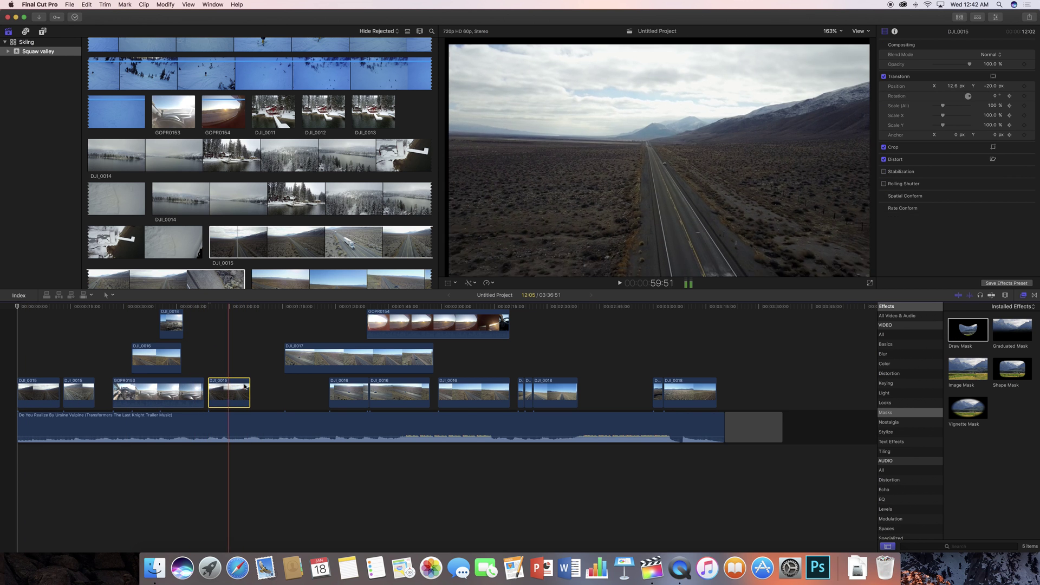
mouse_move(969, 329)
left_mouse_down()
mouse_move(244, 359)
mouse_move(229, 392)
left_mouse_up()
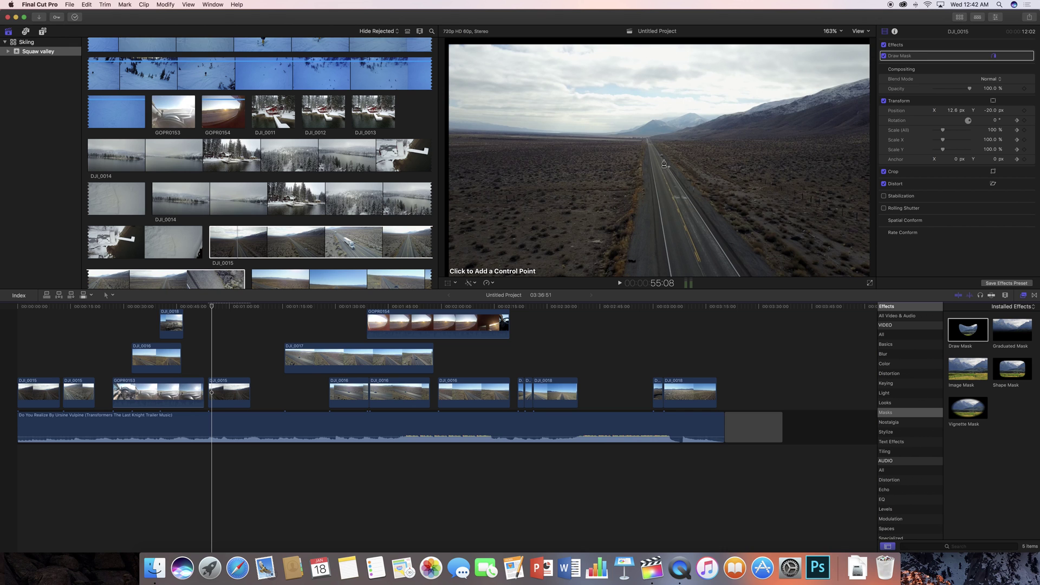
left_click(834, 31)
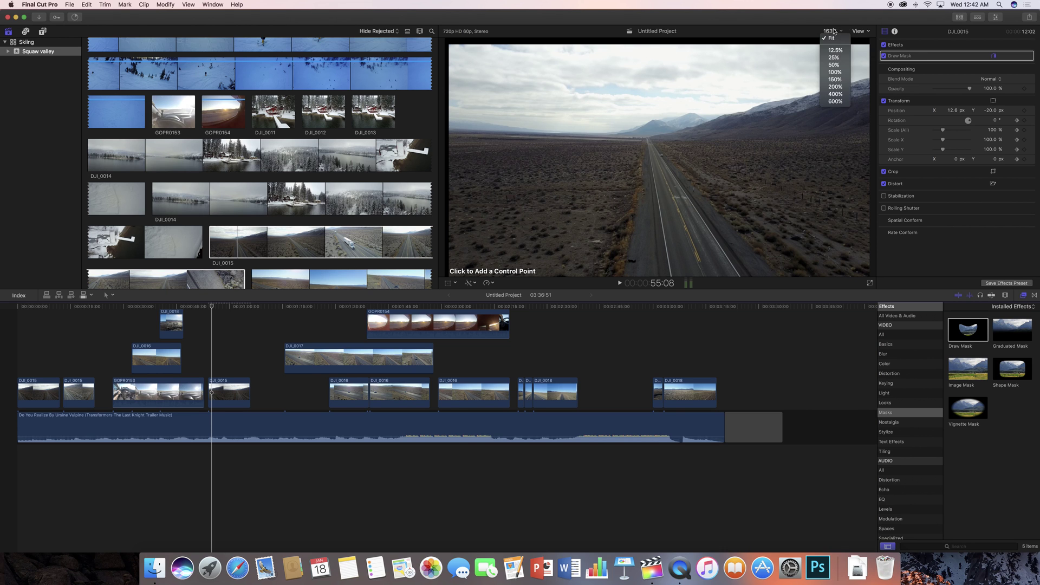
left_click(835, 103)
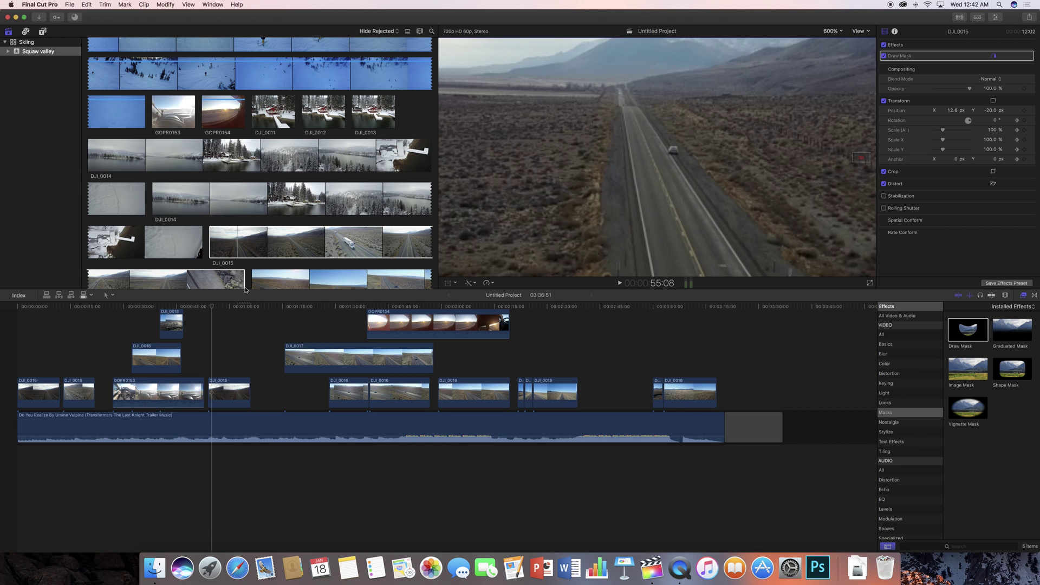
left_click(209, 307)
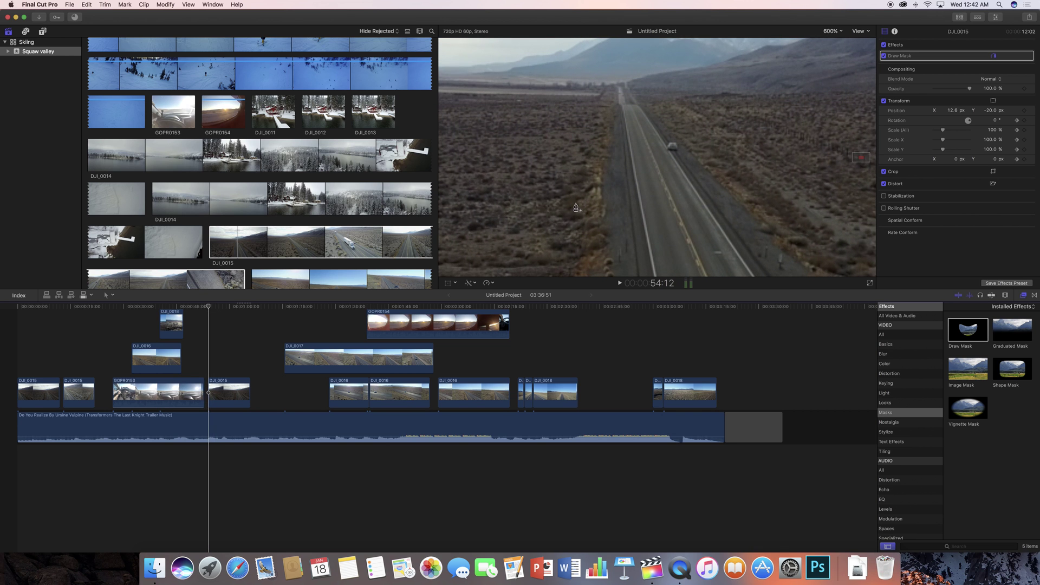
left_click(673, 145)
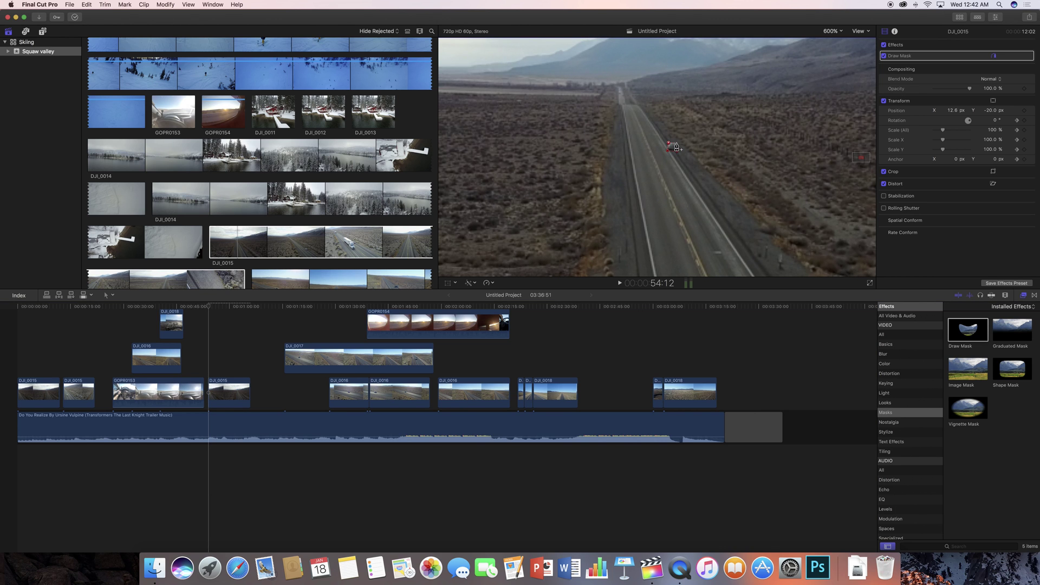
left_click(668, 150)
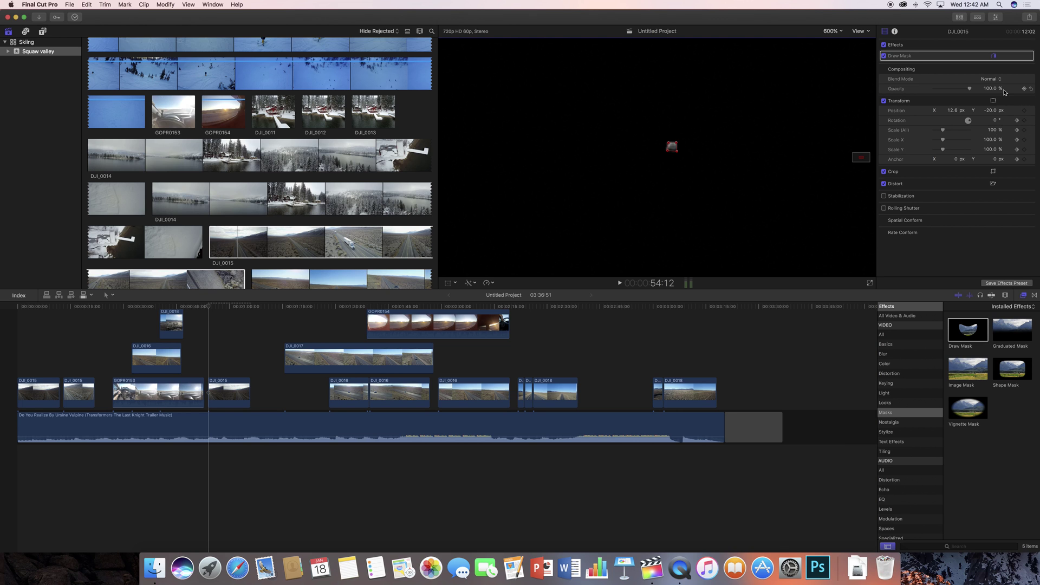
Step: Enable Invert Mask on the Draw Mask, compare with the source clip, and return to the masked frame
left_click(1018, 56)
left_click(994, 85)
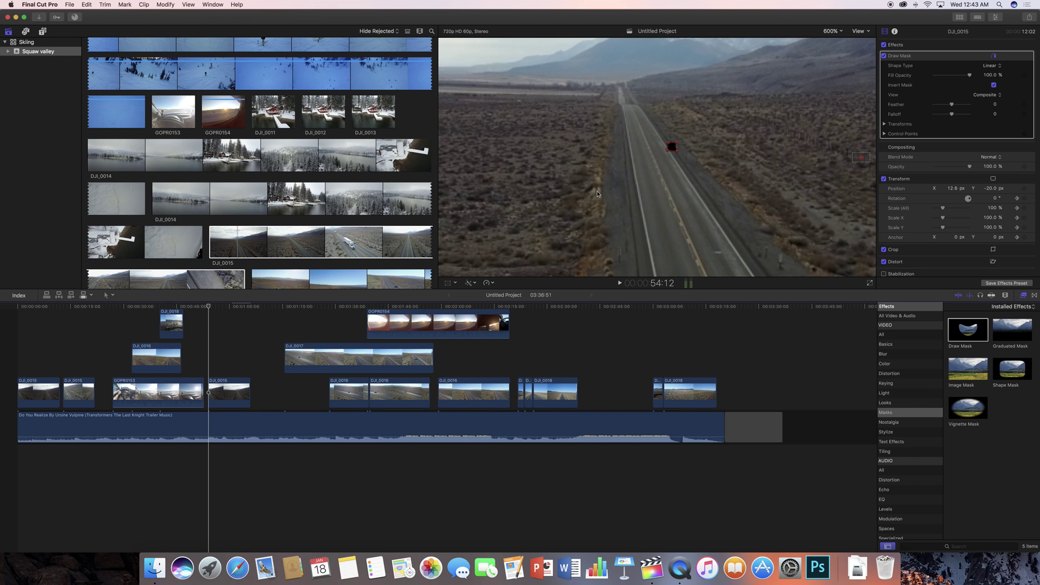
left_click(429, 242)
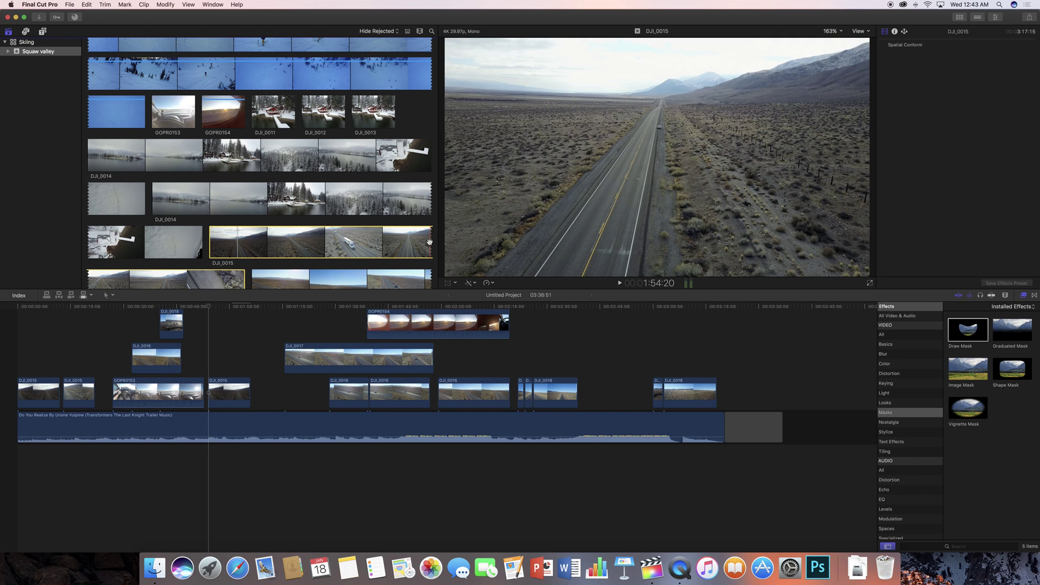
left_click(209, 378)
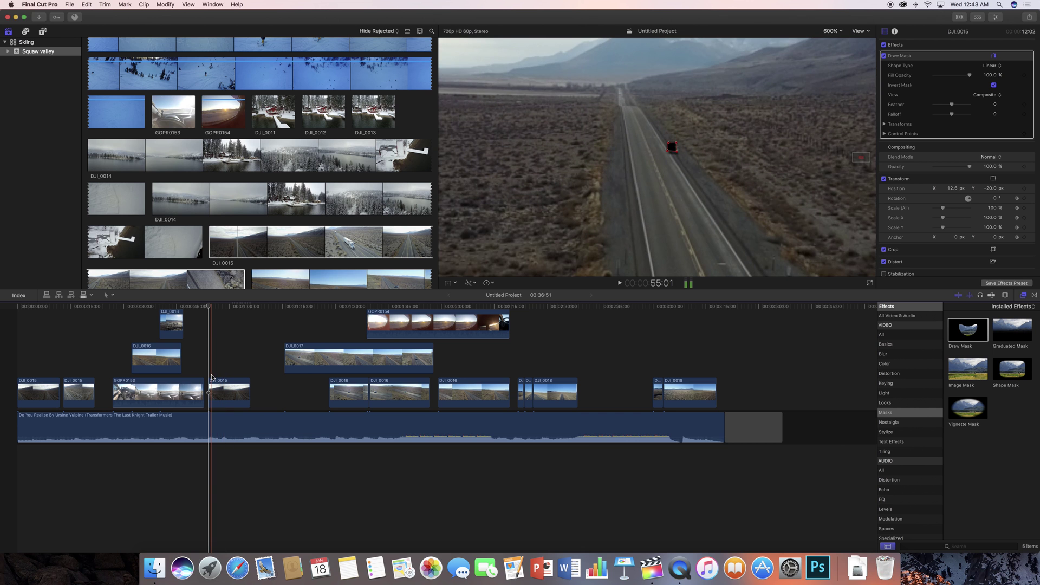
left_click(209, 310)
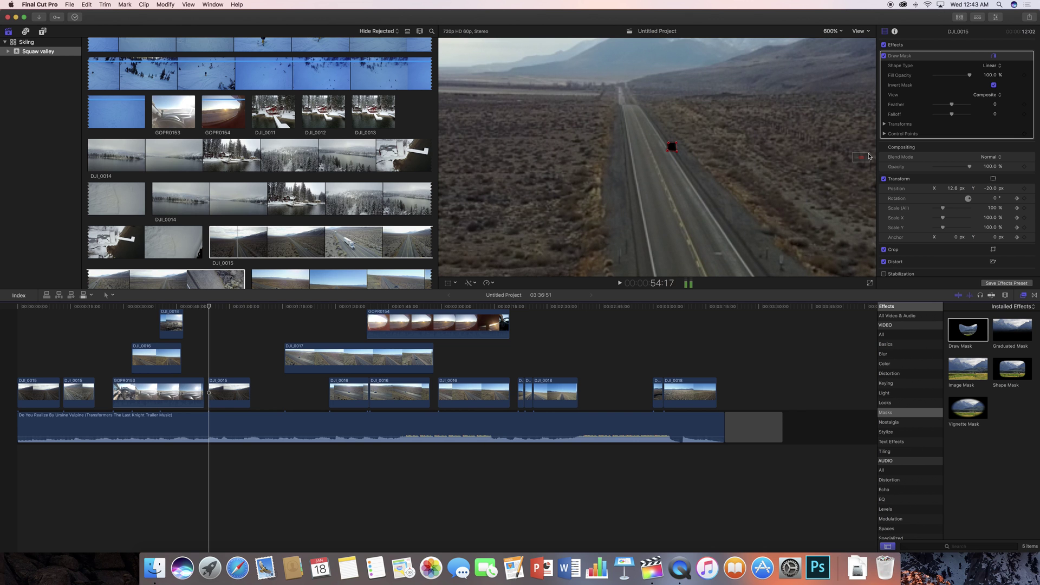
key("Right")
key("Right")
key("Right")
key("Right")
key("Right")
key("Right")
key("Right")
key("Right")
key("Right")
key("Right")
key("Right")
key("Right")
key("Right")
key("Right")
key("Right")
key("Right")
key("Right")
key("Right")
key("Right")
key("Right")
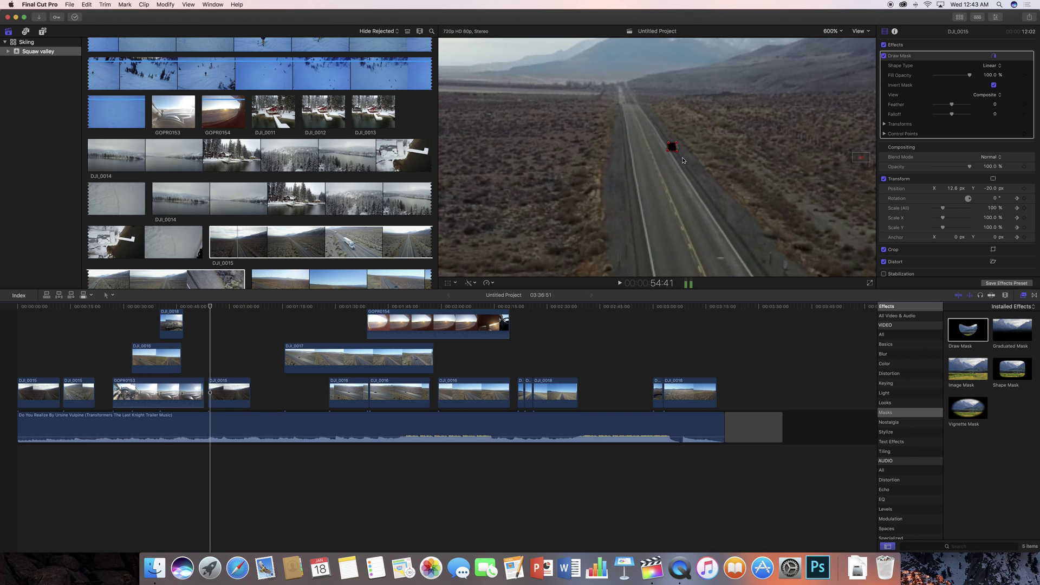
Step: Step forward frame by frame, dragging the mask points to follow the car, then return to the start
key("Right")
key("Right")
key("Right")
key("Right")
key("Right")
key("Right")
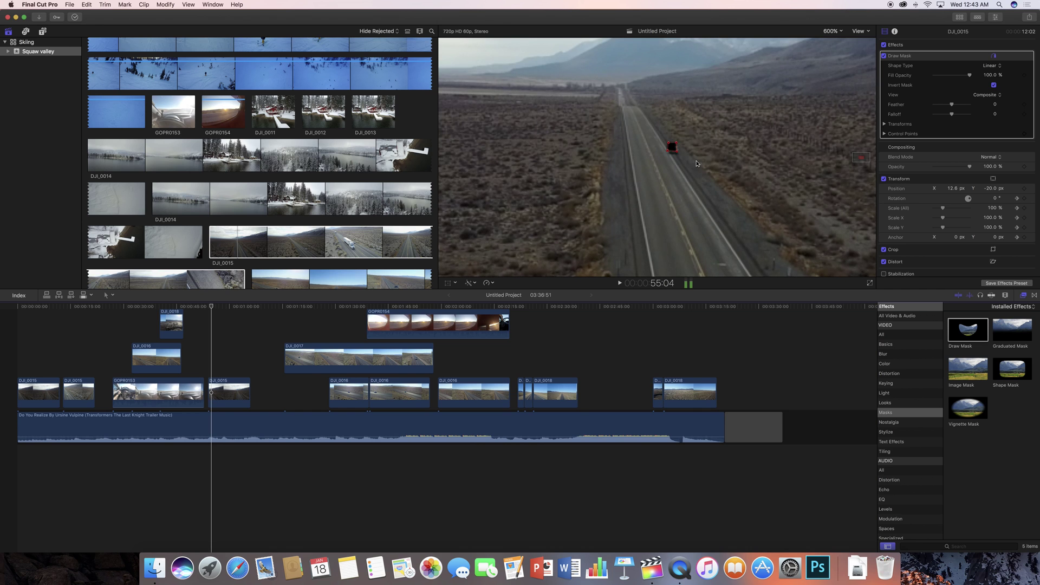
key("Right")
key("Right")
key("Right")
key("Right")
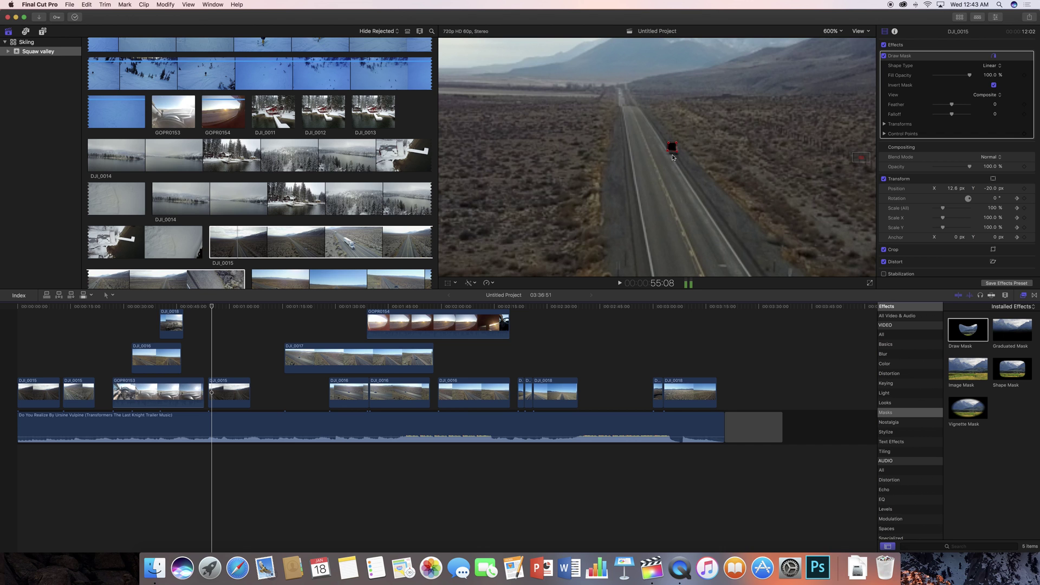
left_click_drag(672, 148, 675, 152)
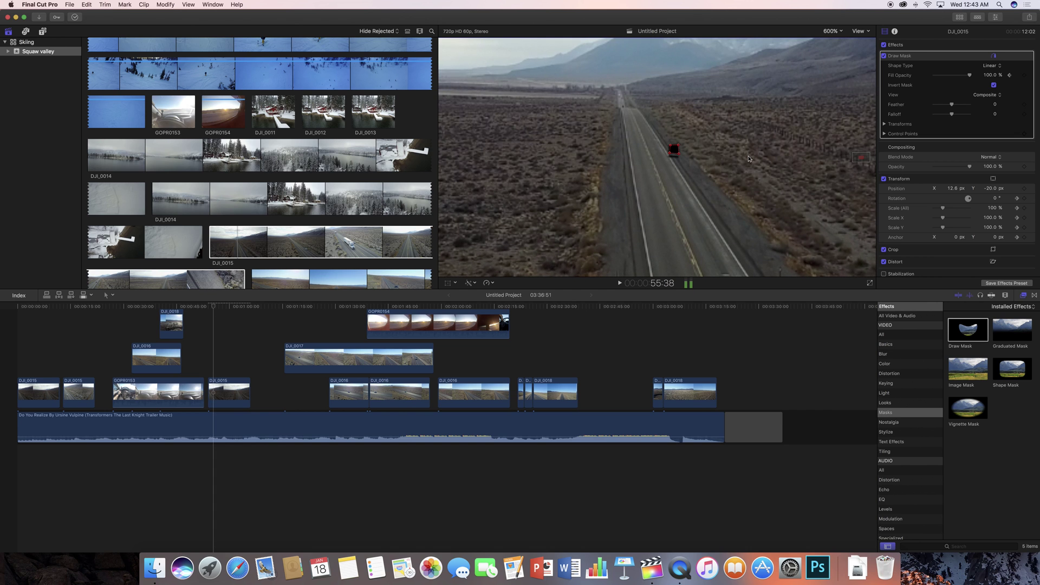
left_click_drag(676, 153, 676, 159)
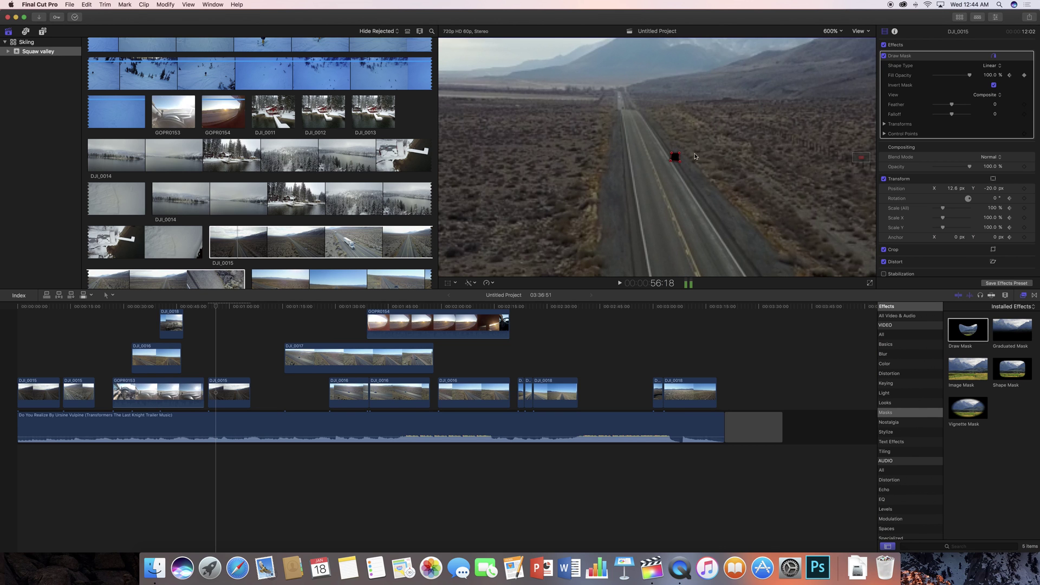
left_click(677, 160)
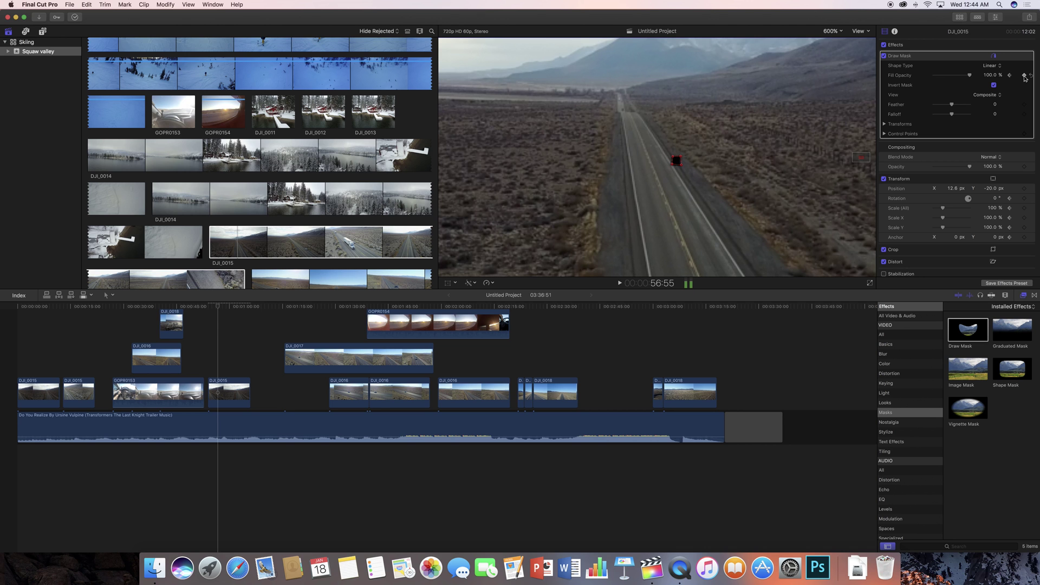
key("space")
key("Home")
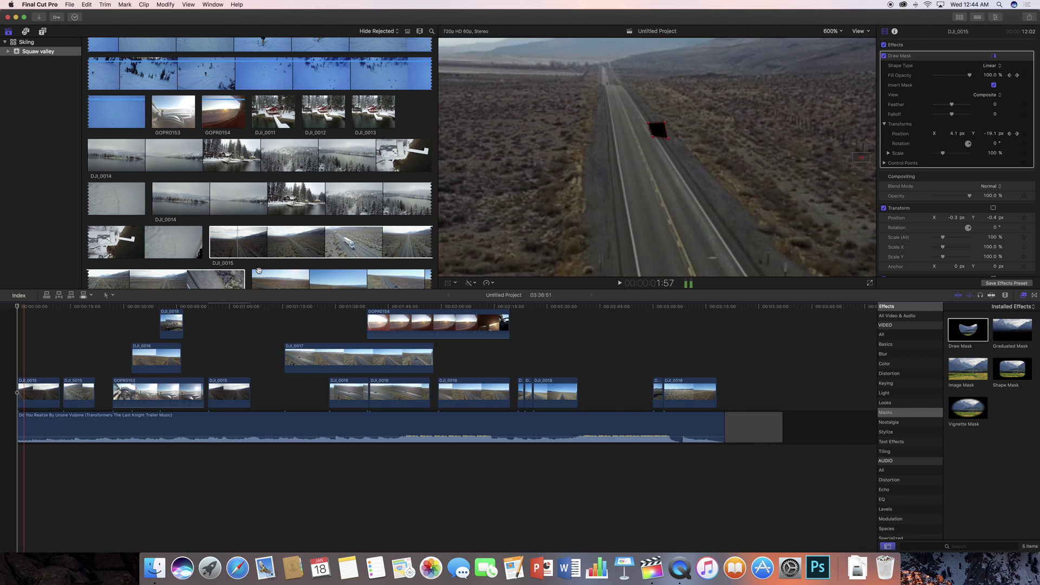
Step: Fit the Viewer to the whole frame and select the DJI_0015 clip following GOPR0153
left_click(829, 32)
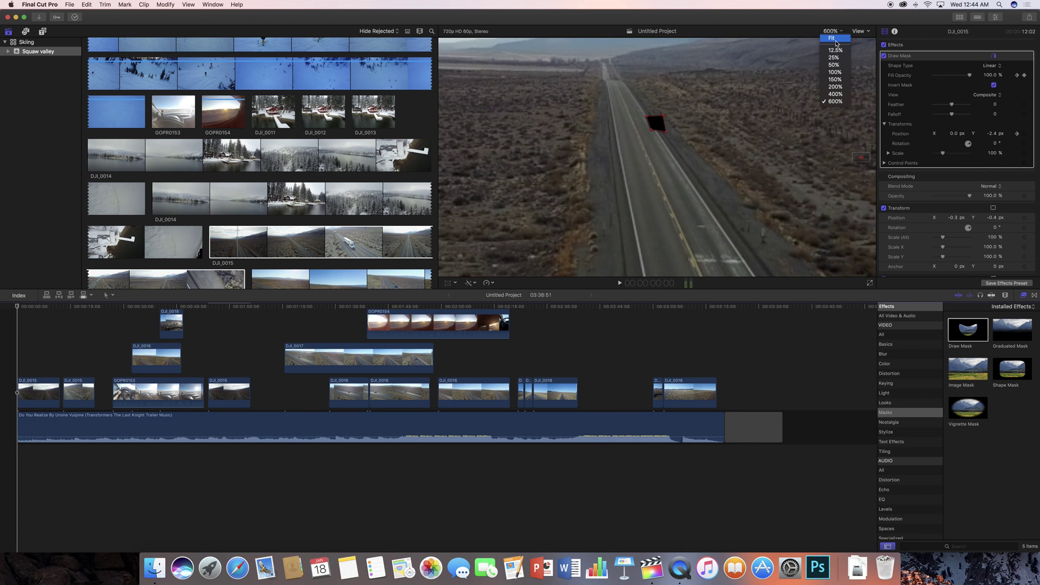
left_click(833, 38)
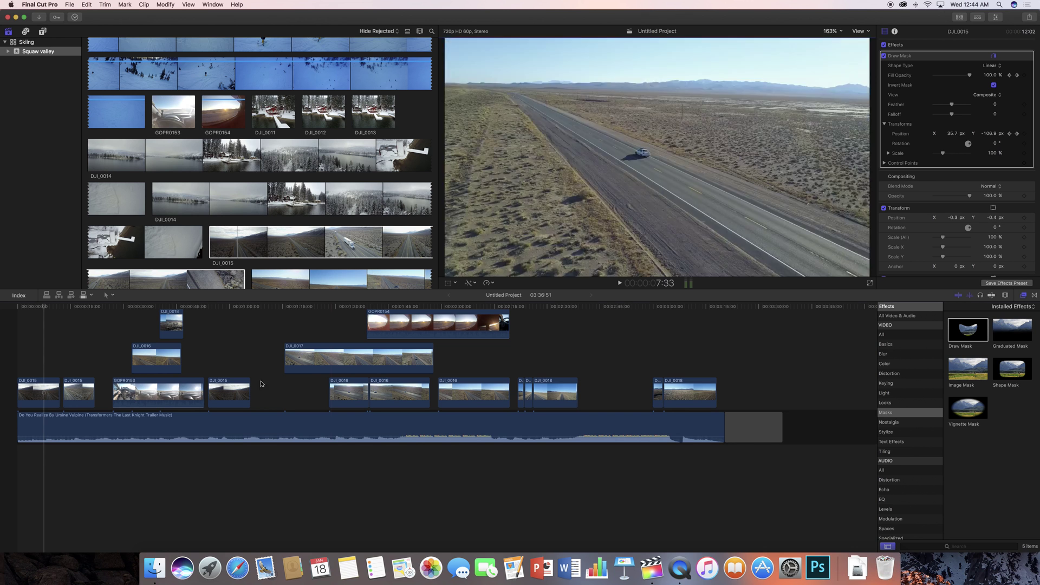
left_click(221, 383)
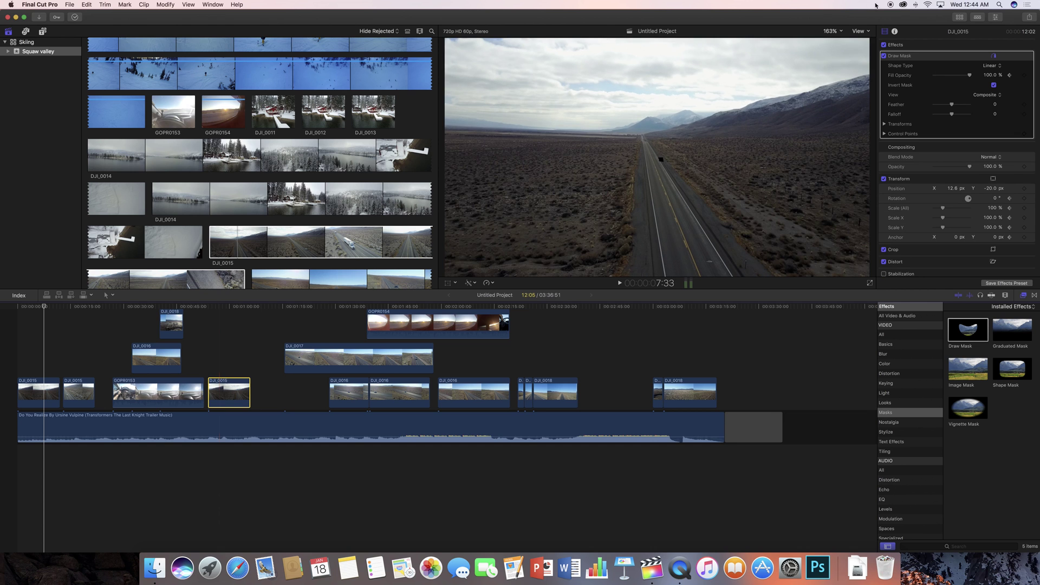
Step: Zoom the Viewer to 600% and park the playhead on the frame showing the car
left_click(829, 31)
left_click(835, 101)
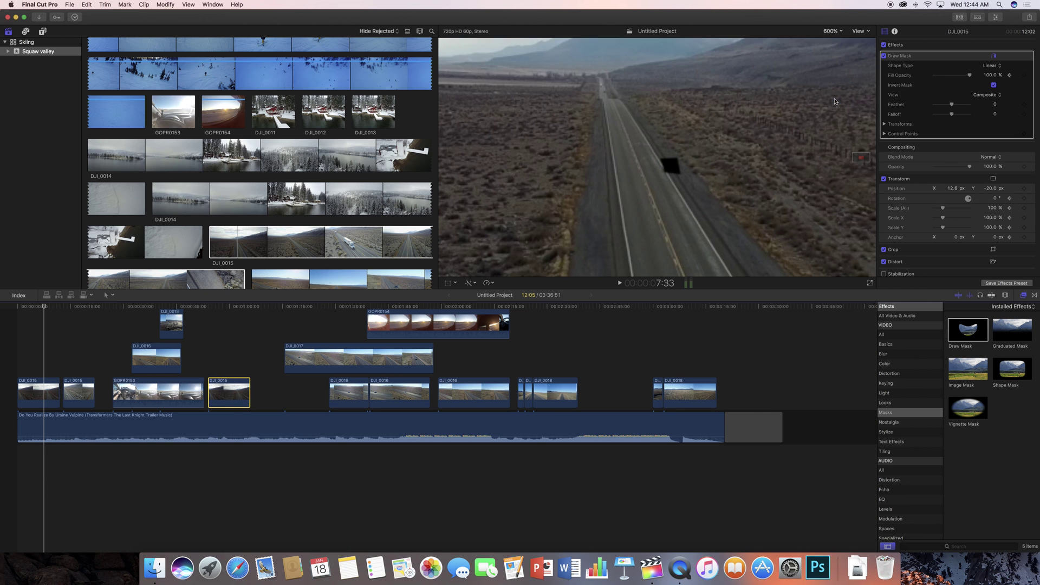
key("space")
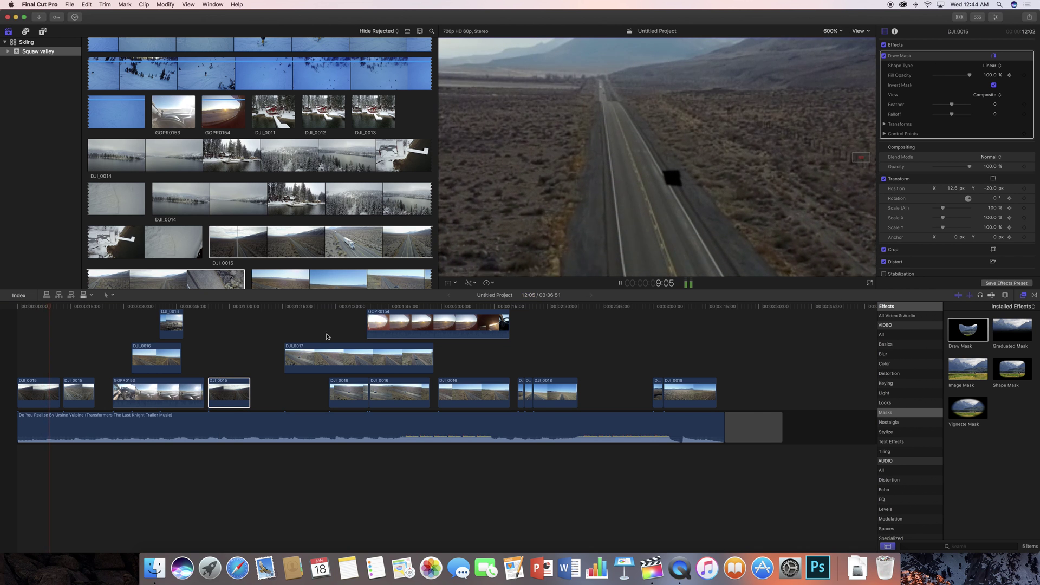
left_click(224, 348)
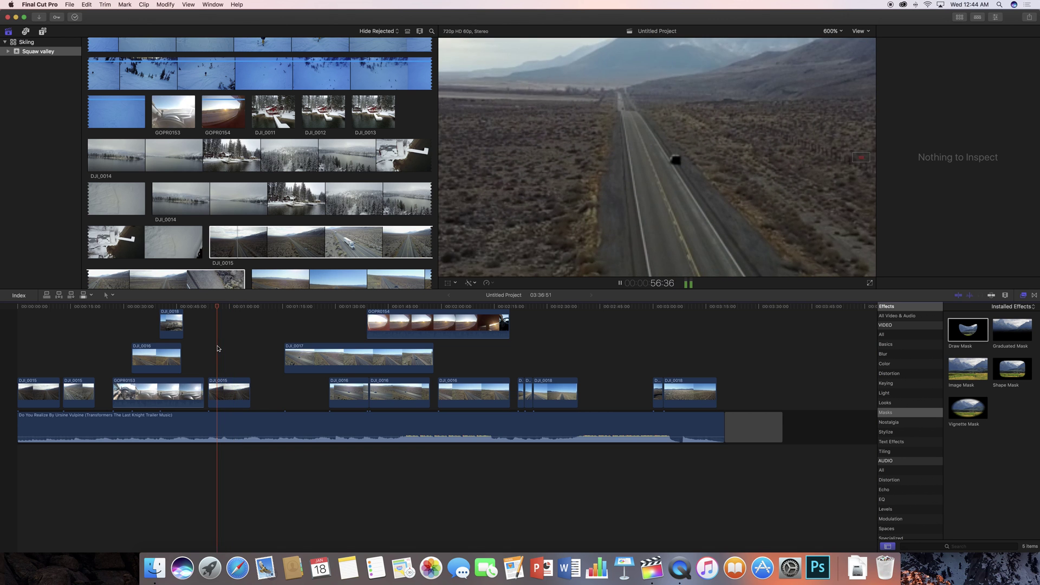
key("space")
left_click(217, 349)
key("Right")
key("Right")
key("Right")
key("Right")
key("Right")
key("Right")
key("Right")
key("Right")
key("Right")
key("Right")
key("Right")
key("Right")
key("Right")
key("Right")
key("Right")
key("Right")
key("Right")
key("Right")
key("Right")
key("Right")
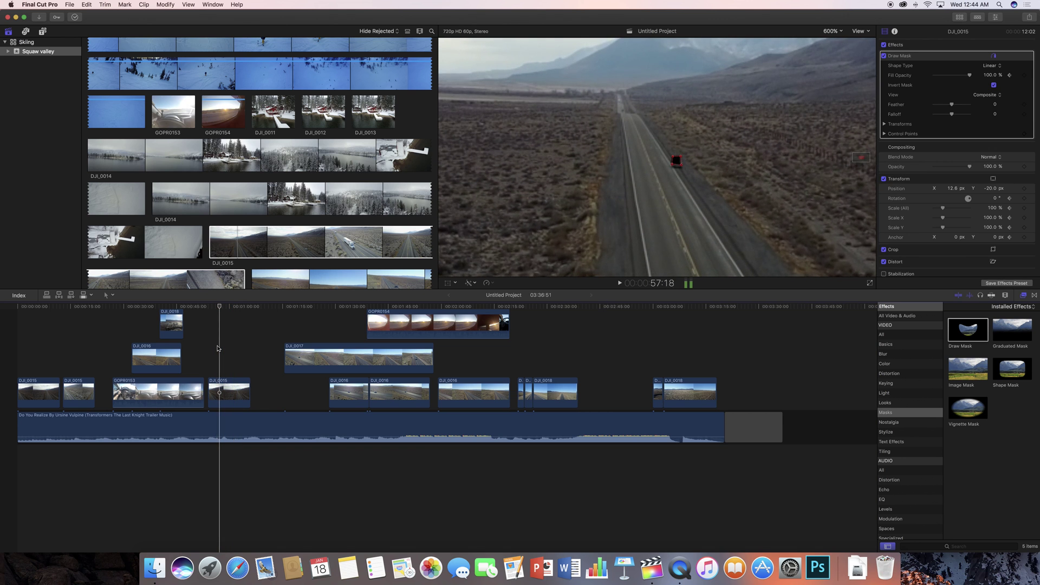
Step: Drag the Draw Mask control point over the car, then return the playhead to the project start
left_click(226, 349)
left_click_drag(677, 160, 686, 178)
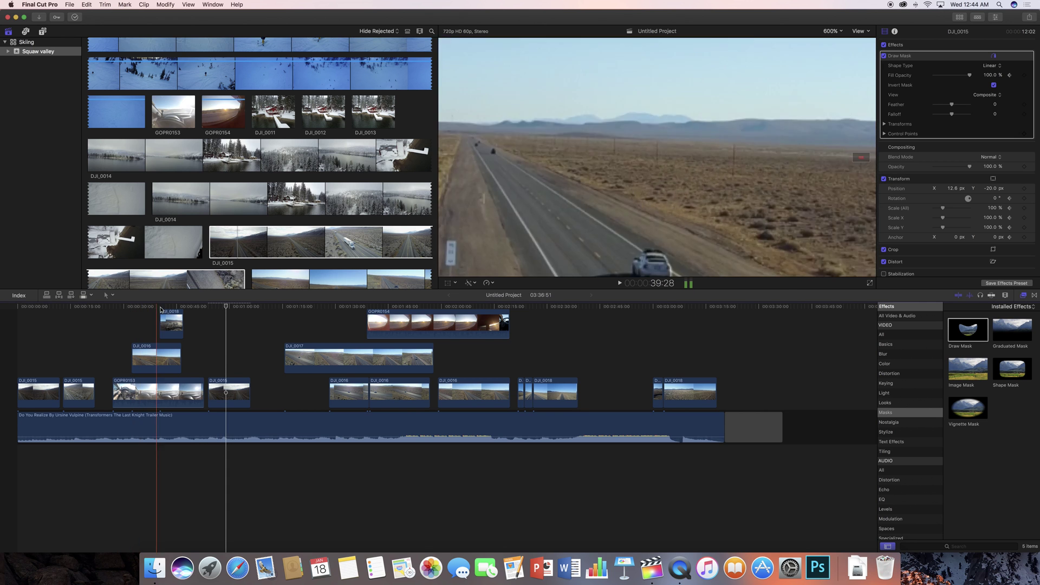
left_click(225, 325)
left_click(13, 307)
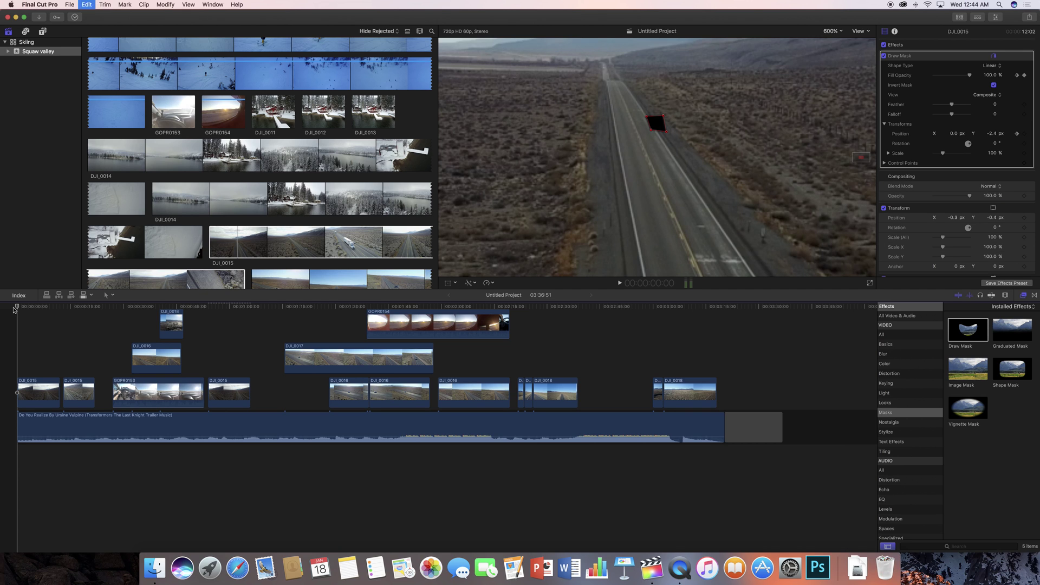
Step: Undo the recent Draw Mask changes with repeated Cmd+Z and Edit > Undo Draw Mask Change
key("super+z")
key("super+z")
key("super+z")
key("super+z")
key("super+z")
key("super+z")
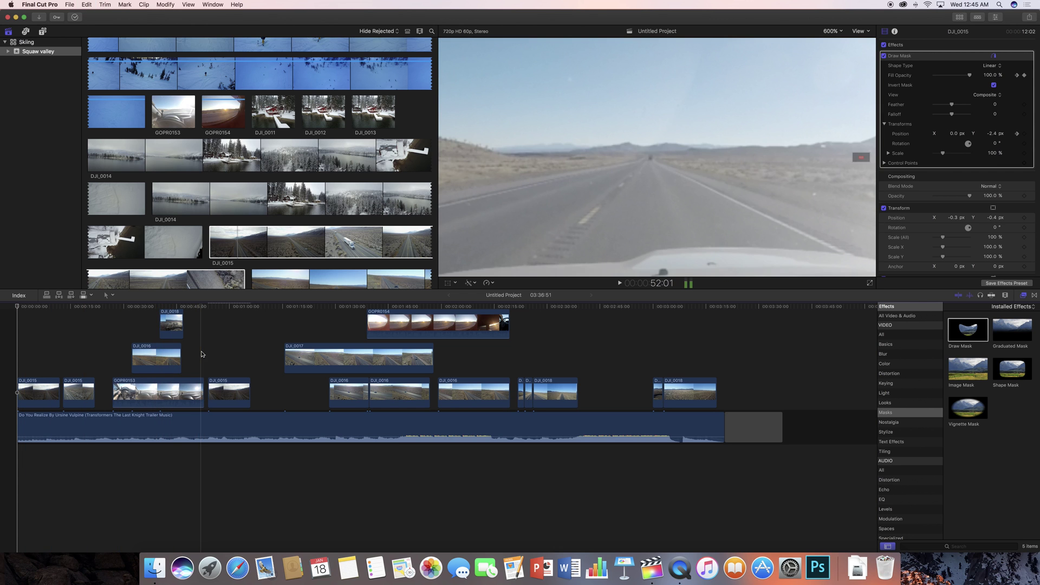
left_click(201, 354)
key("super+z")
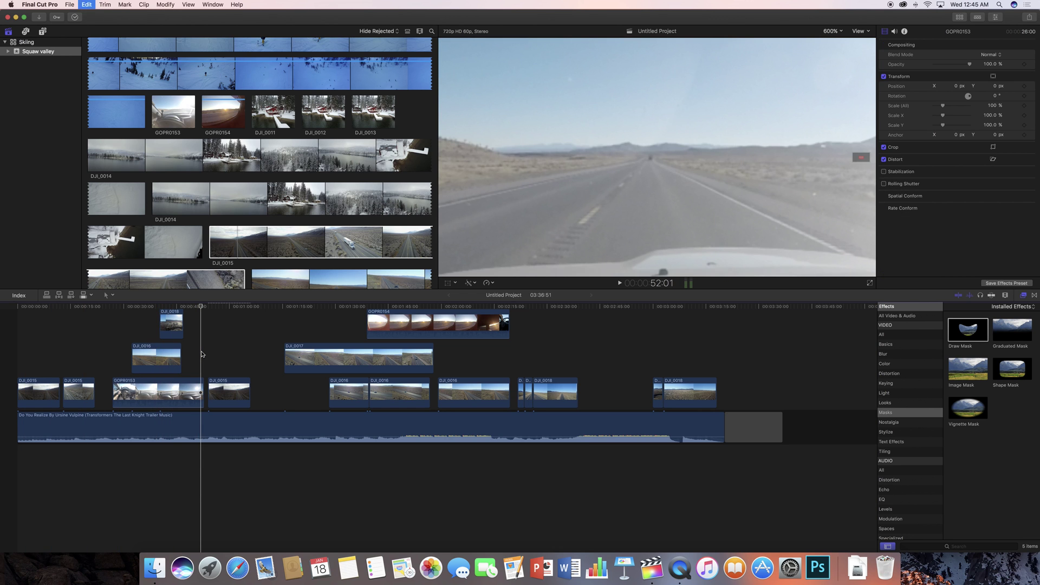
left_click(87, 5)
left_click(92, 16)
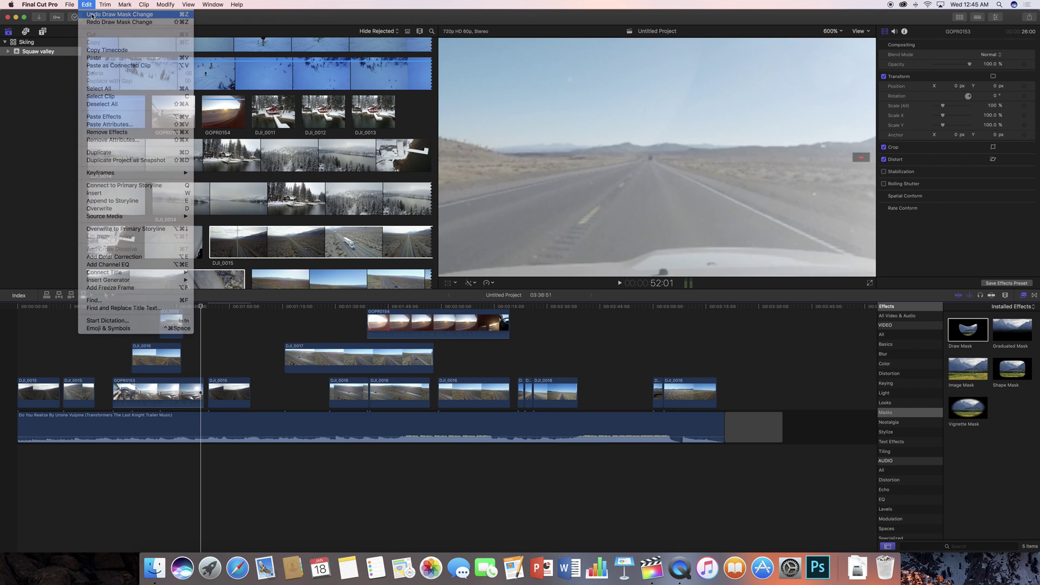
key("super+z")
key("super+z")
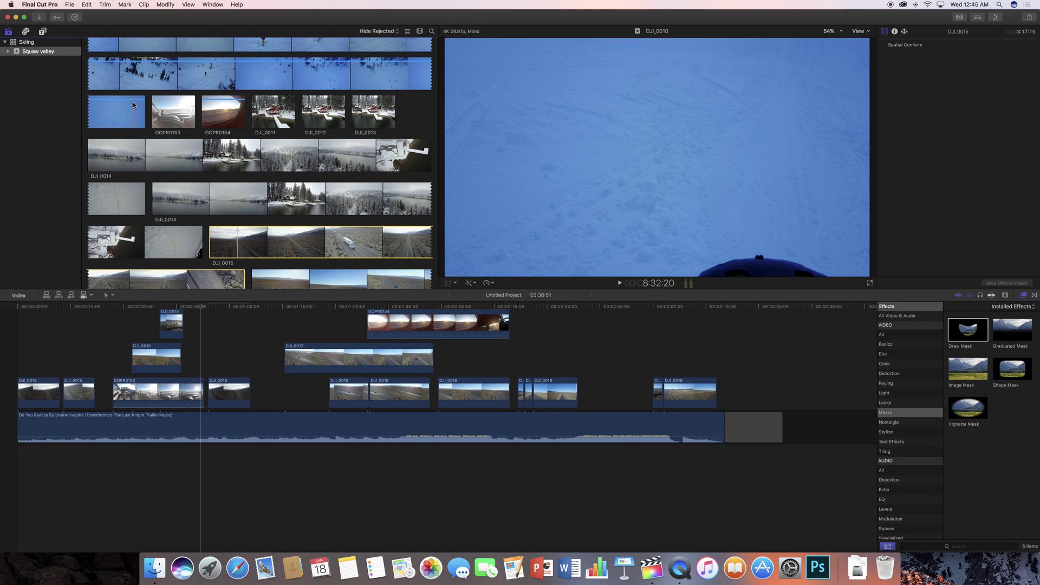
left_click(105, 346)
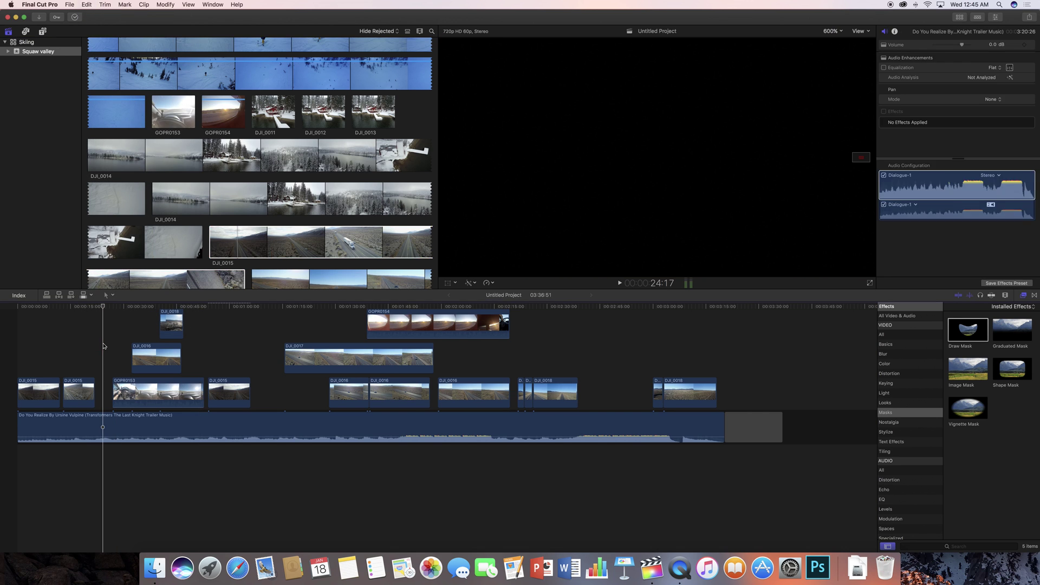
key("super+z")
key("super+z")
key("super+z")
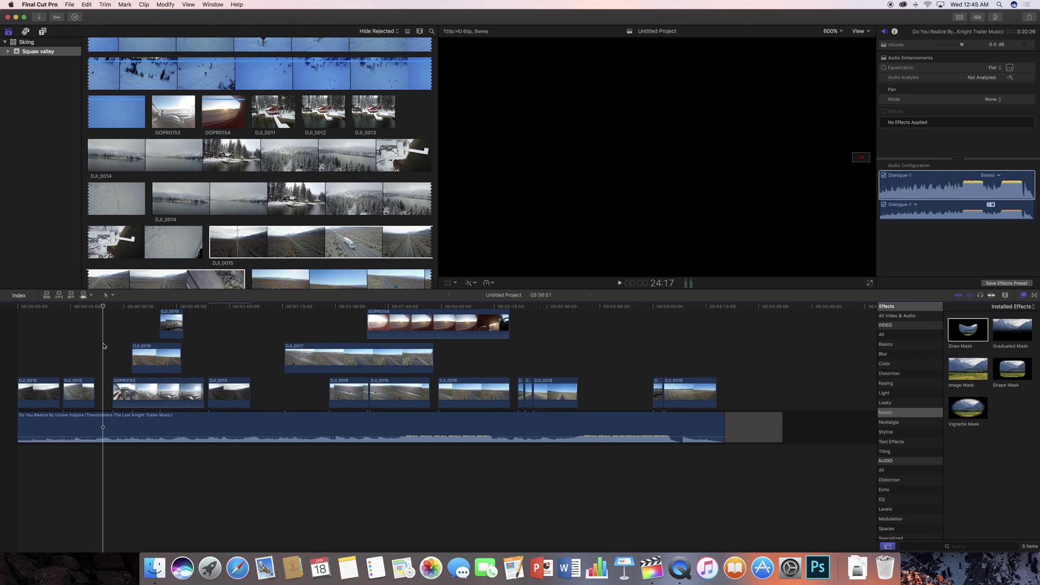
key("super+z")
key("super+z")
key("super+z")
key("super+z")
Step: Undo further until the Draw Mask and the DJI_0015 clip move are reverted
key("super+z")
key("super+z")
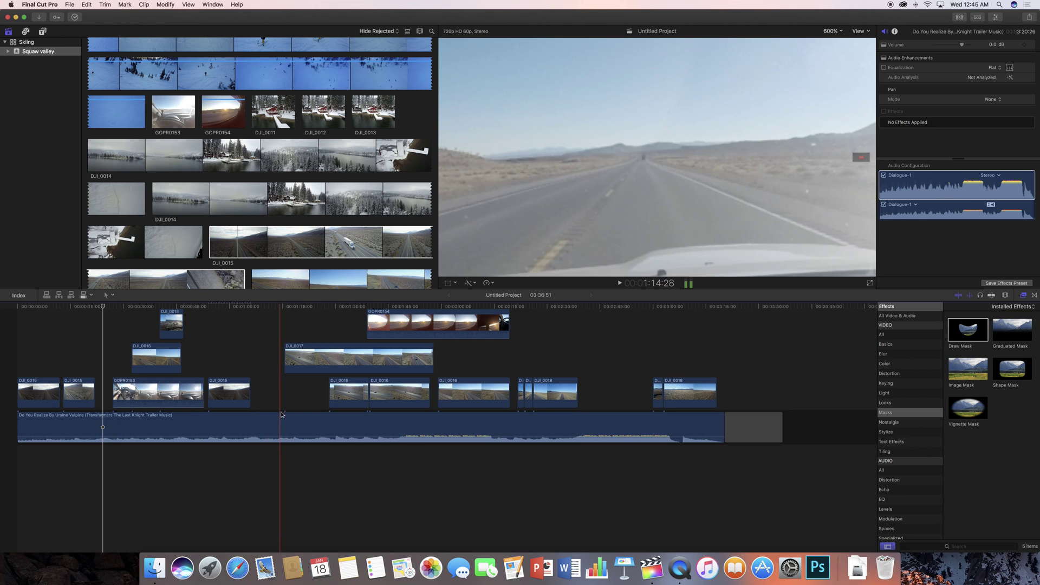
left_click(217, 383)
key("super+z")
key("super+z")
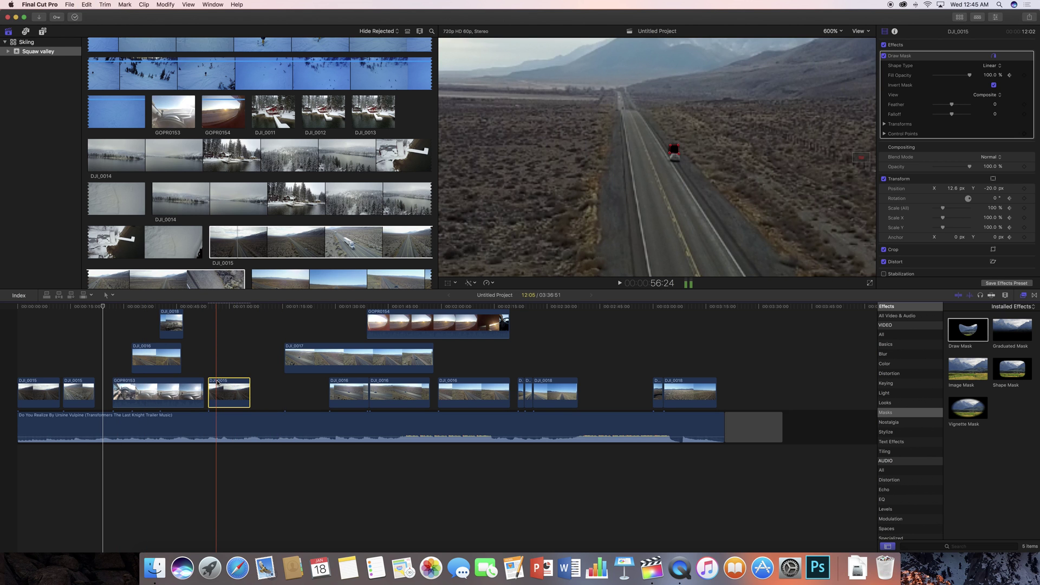
key("super+z")
key("super+z")
key("super+z")
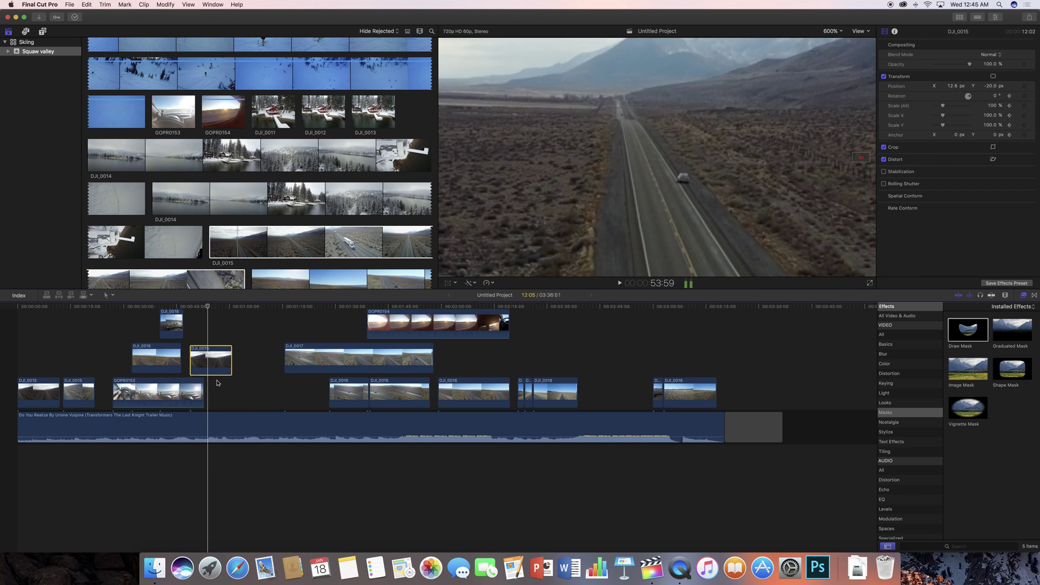
key("super+z")
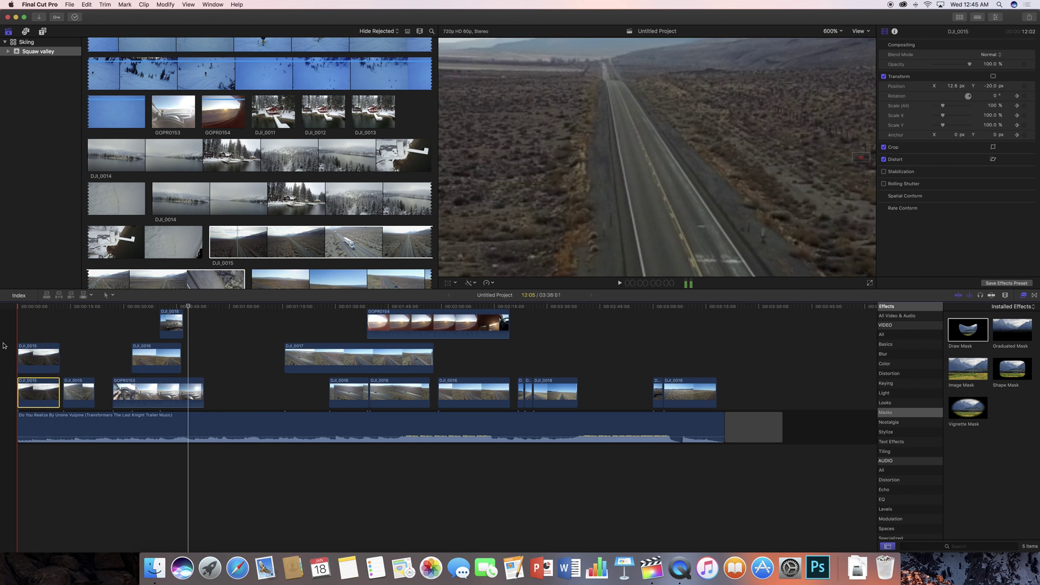
Step: Play the project from the start and set the Viewer zoom back to 163%
key("Home")
key("space")
key("space")
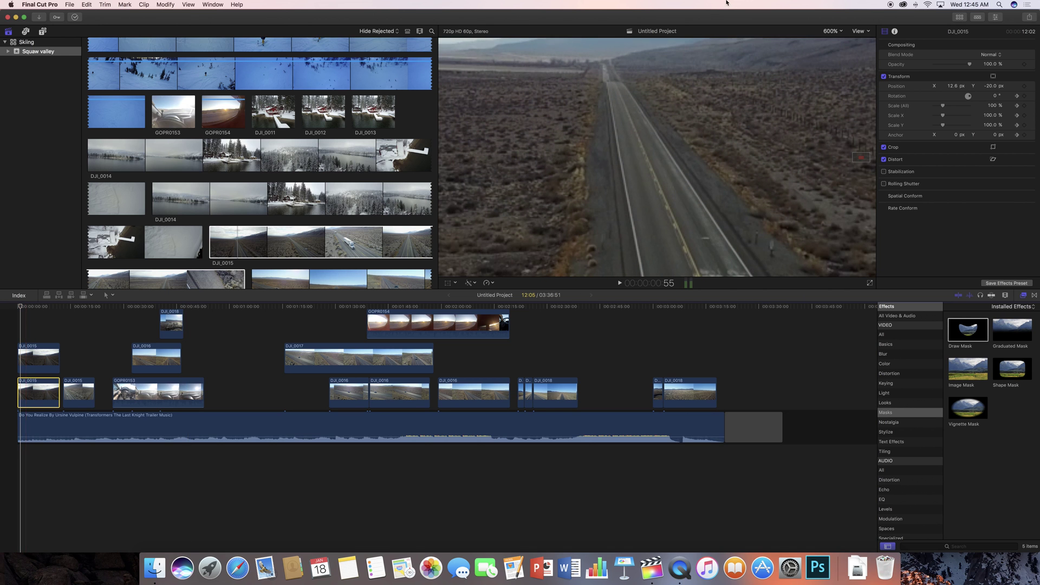
left_click(832, 31)
left_click(832, 39)
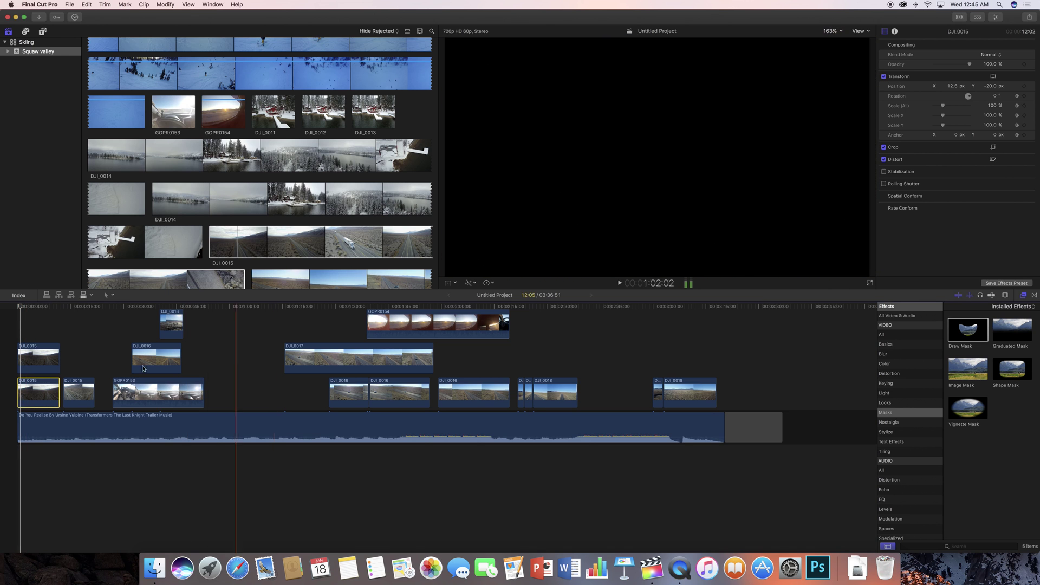
left_click_drag(38, 357, 236, 393)
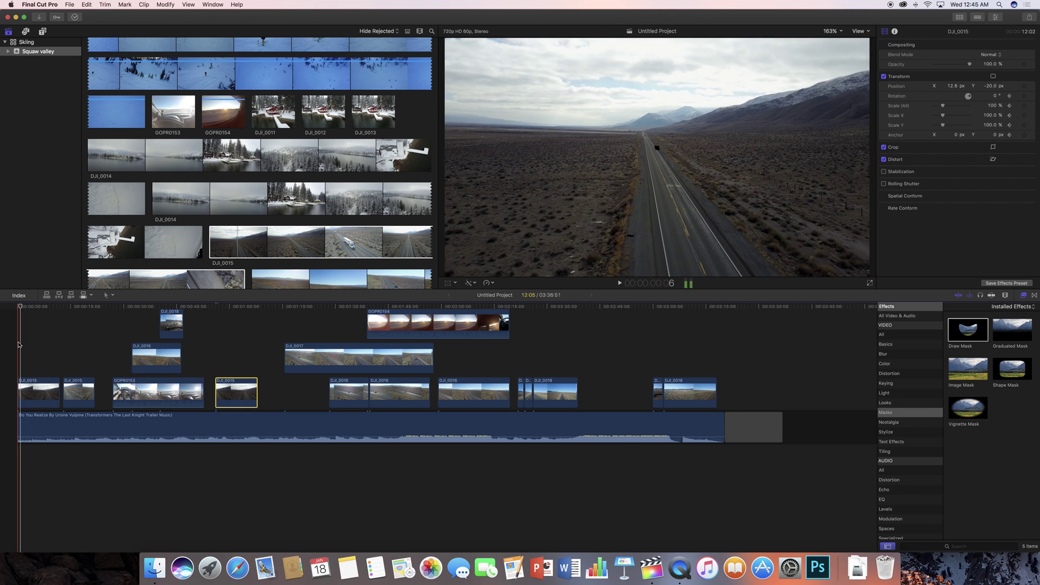
key("space")
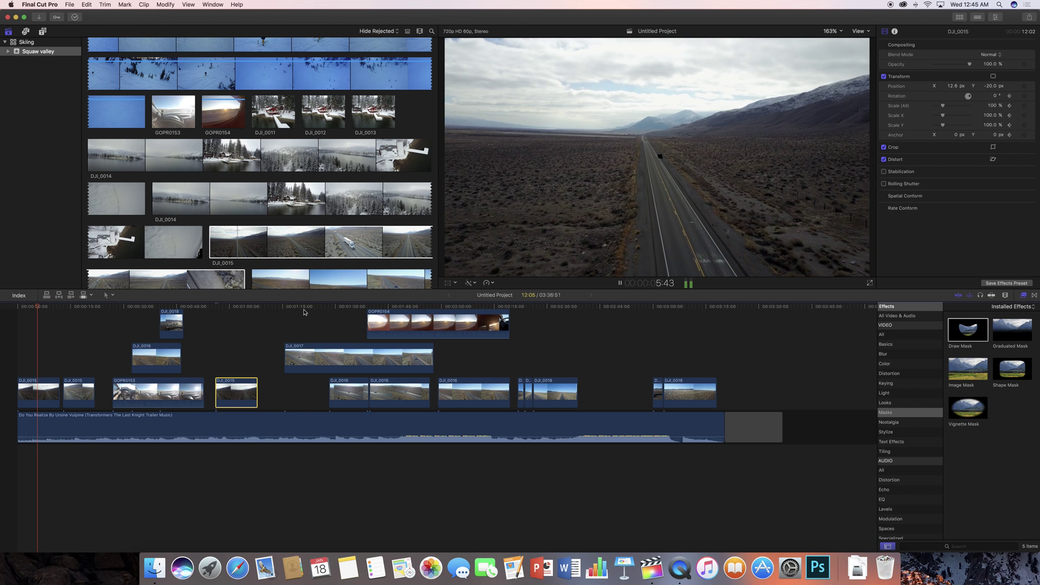
key("space")
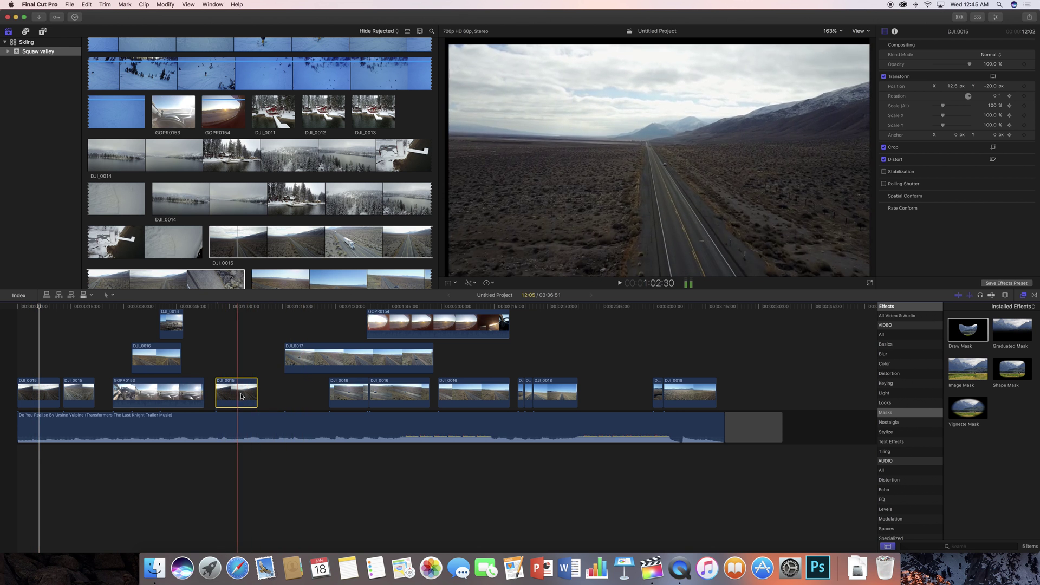
left_click_drag(249, 388, 44, 406)
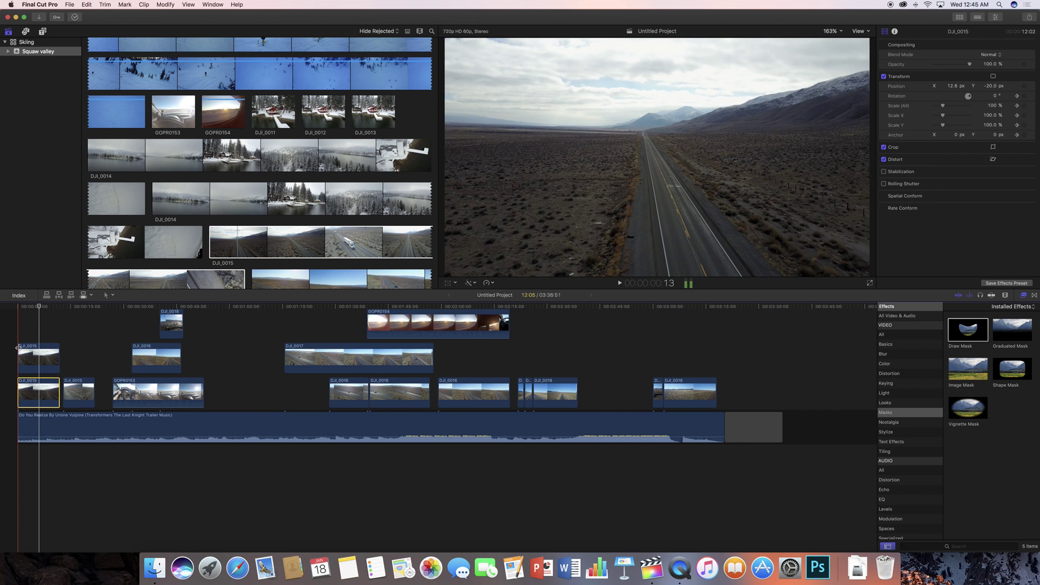
key("space")
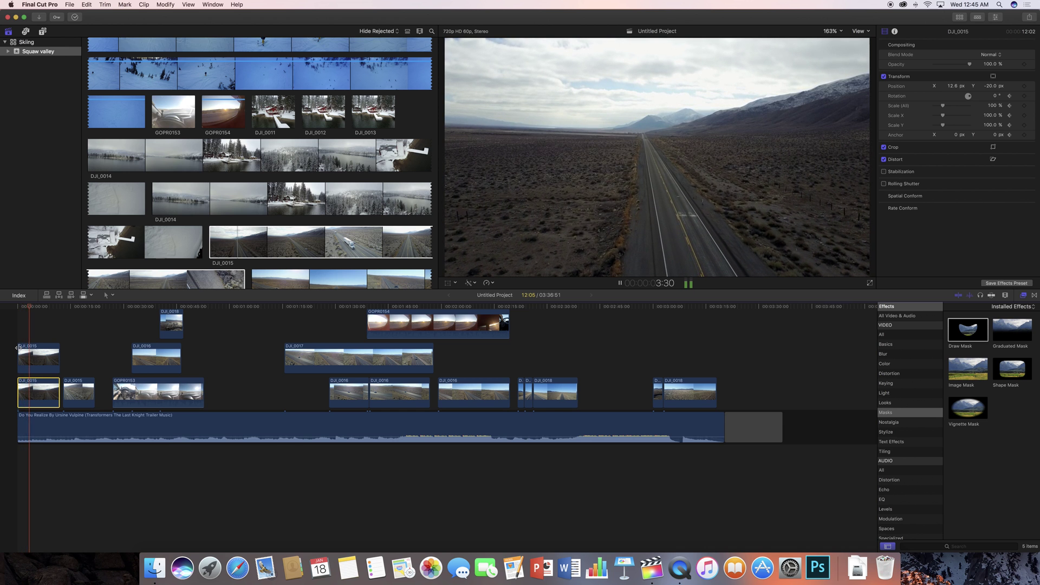
key("space")
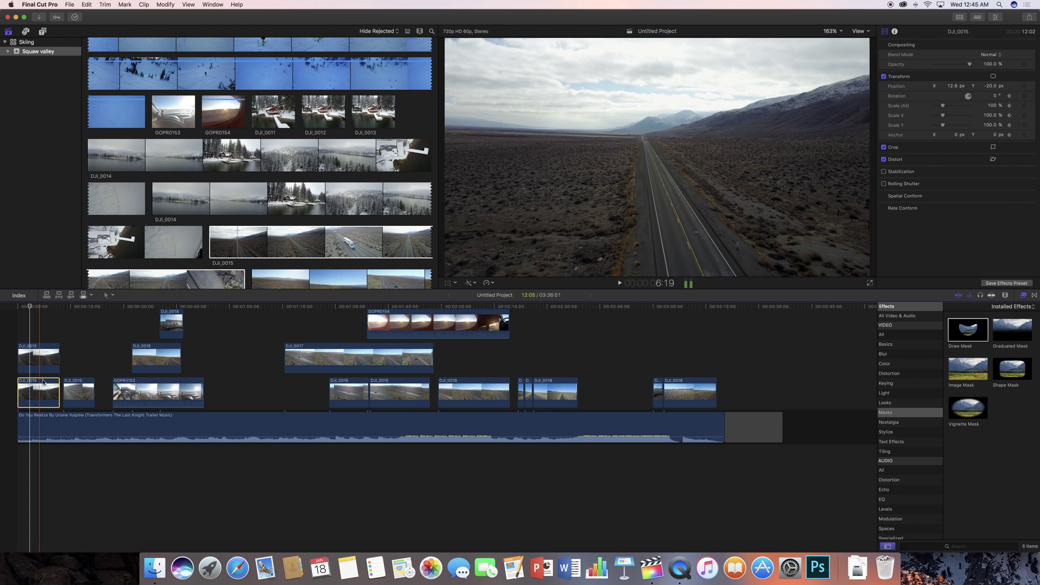
left_click(453, 288)
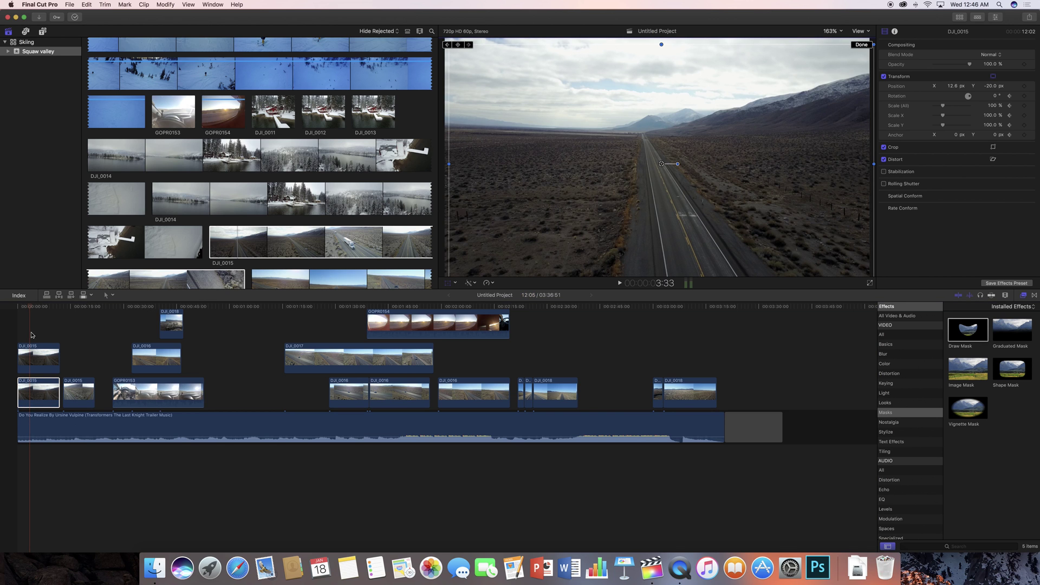
Step: Replay the opening, reset the DJI_0015 clip's position to 0, 0 px, and return to the start
left_click(18, 307)
key("space")
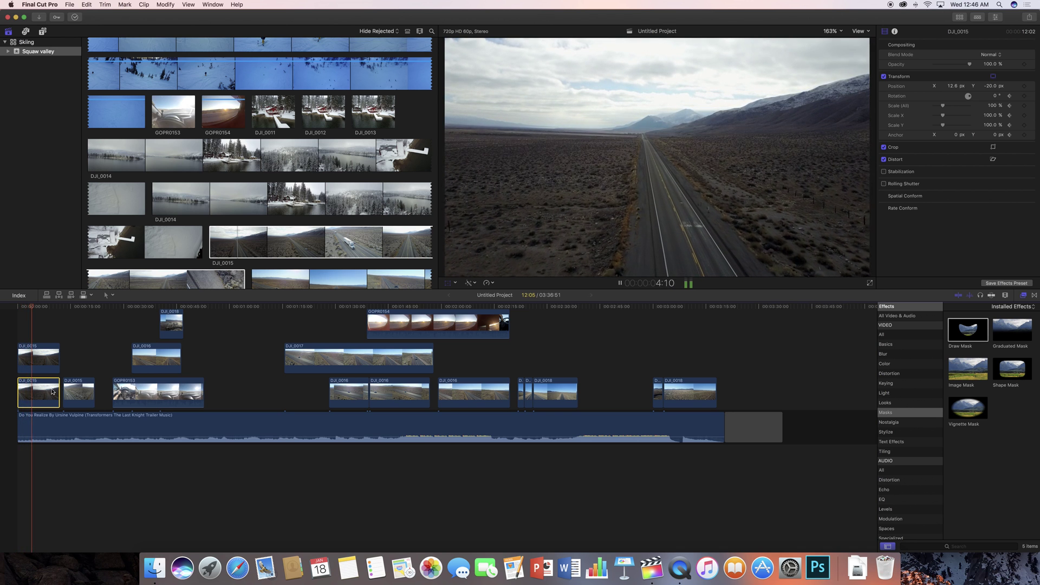
key("space")
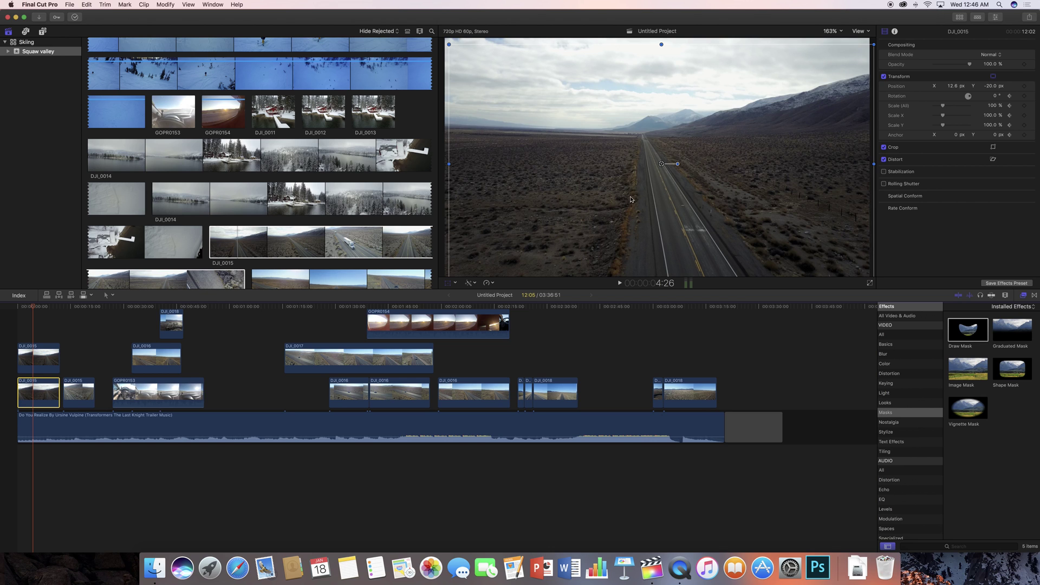
left_click(1031, 86)
left_click_drag(36, 309, 4, 309)
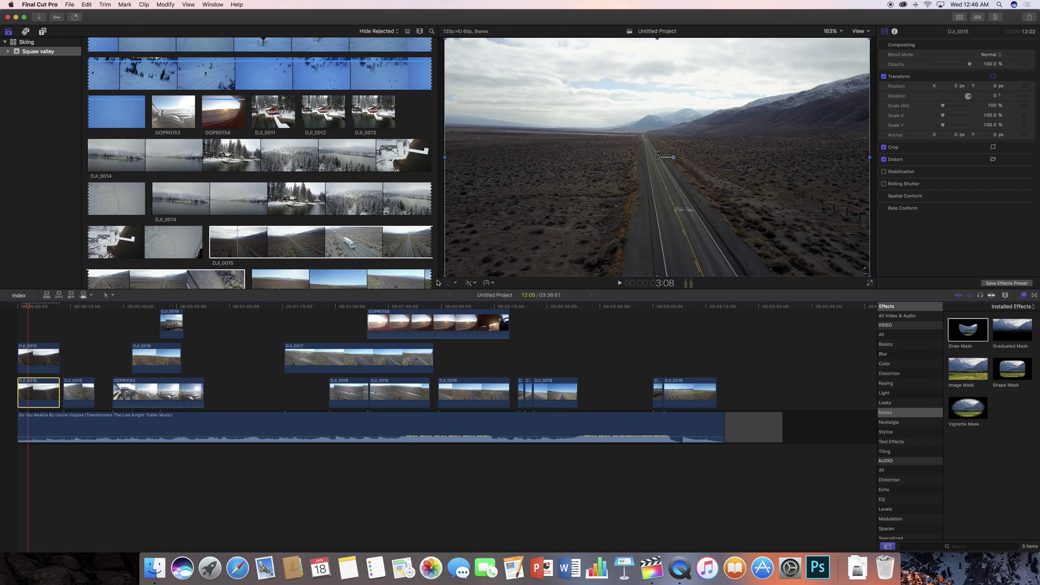
Step: Use on-screen Transform to nudge the clip's image to 6.4, -11.5 px, then rewind to the start
left_click(455, 283)
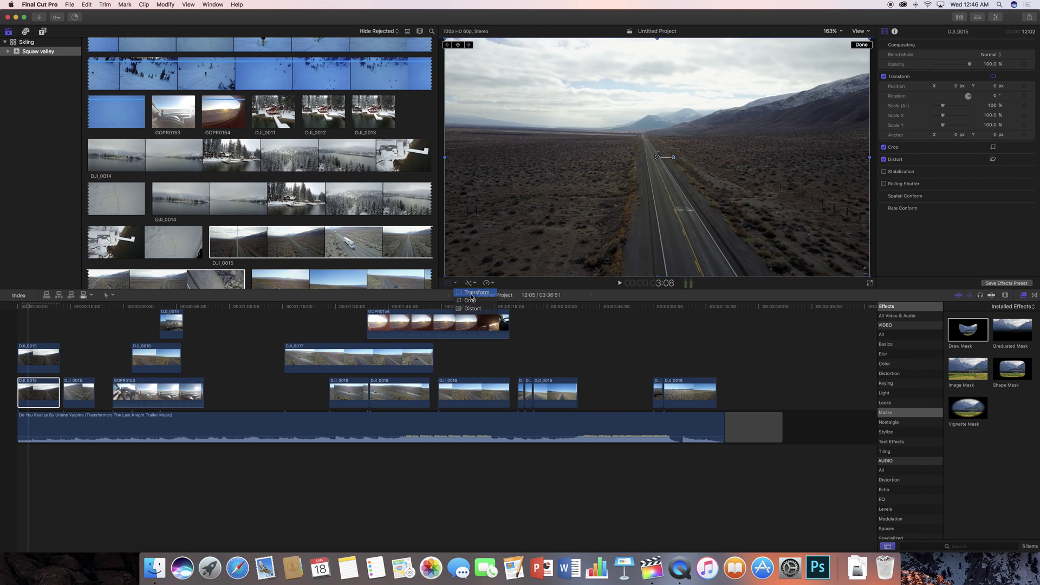
left_click(473, 293)
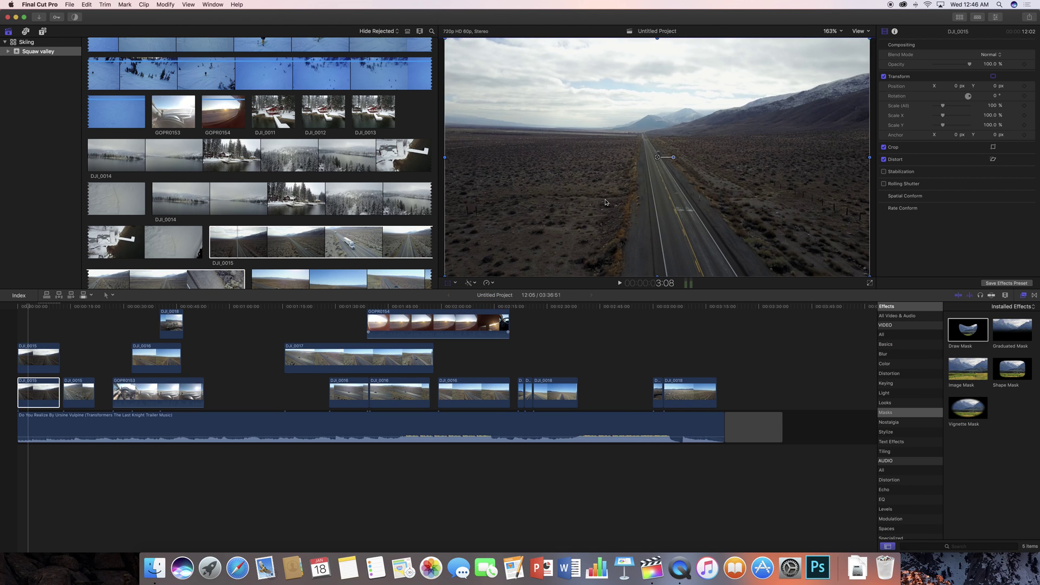
mouse_move(605, 203)
left_mouse_down()
mouse_move(580, 215)
mouse_move(611, 206)
mouse_move(609, 181)
mouse_move(622, 237)
mouse_move(587, 210)
mouse_move(605, 216)
left_mouse_up()
left_click_drag(606, 215, 607, 215)
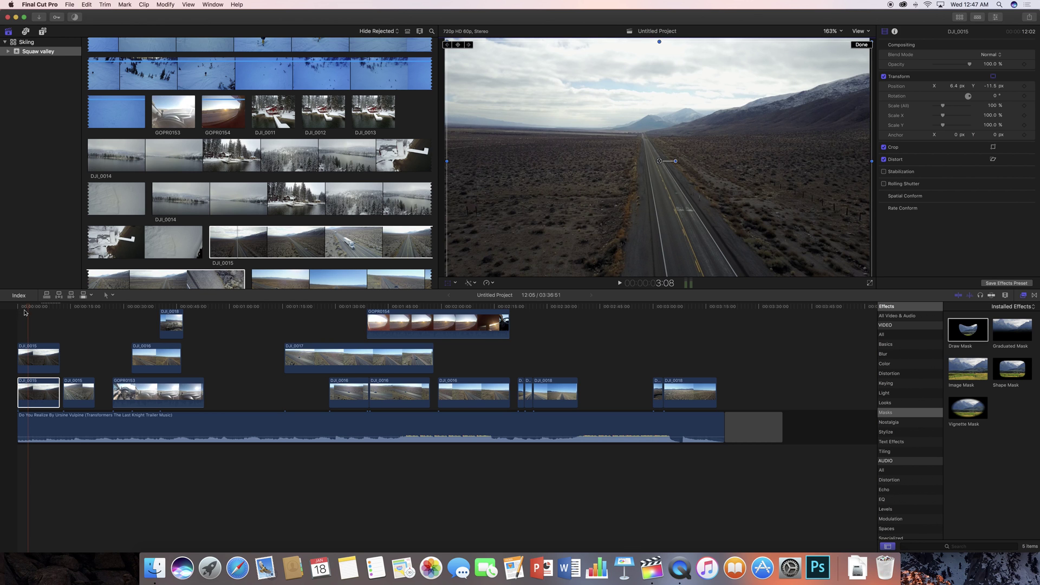
left_click_drag(29, 309, 5, 310)
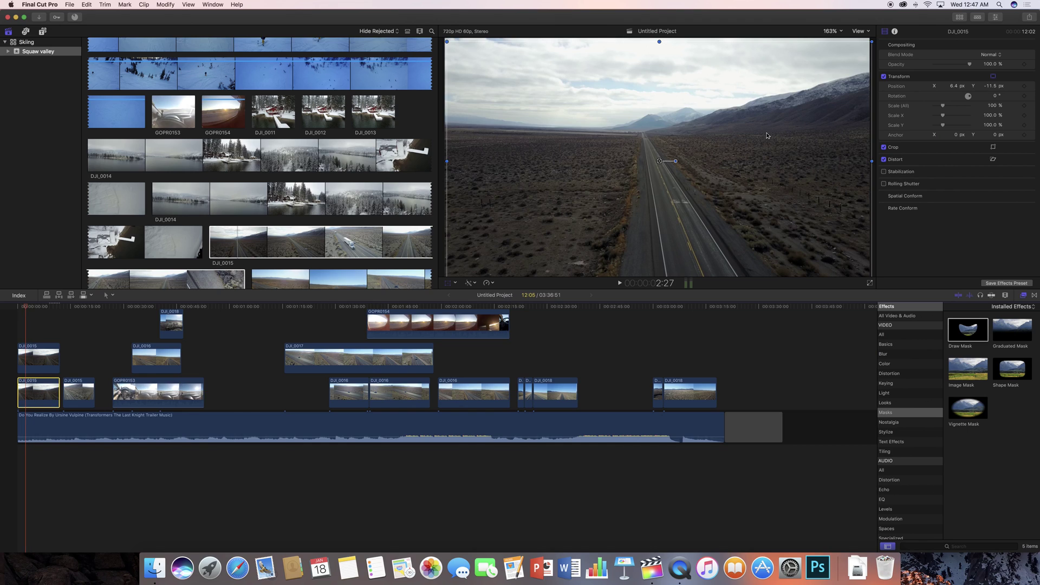
Step: Play to about 8 seconds, step back a few frames, and drag the image to 11.6, -19.0 px
key("space")
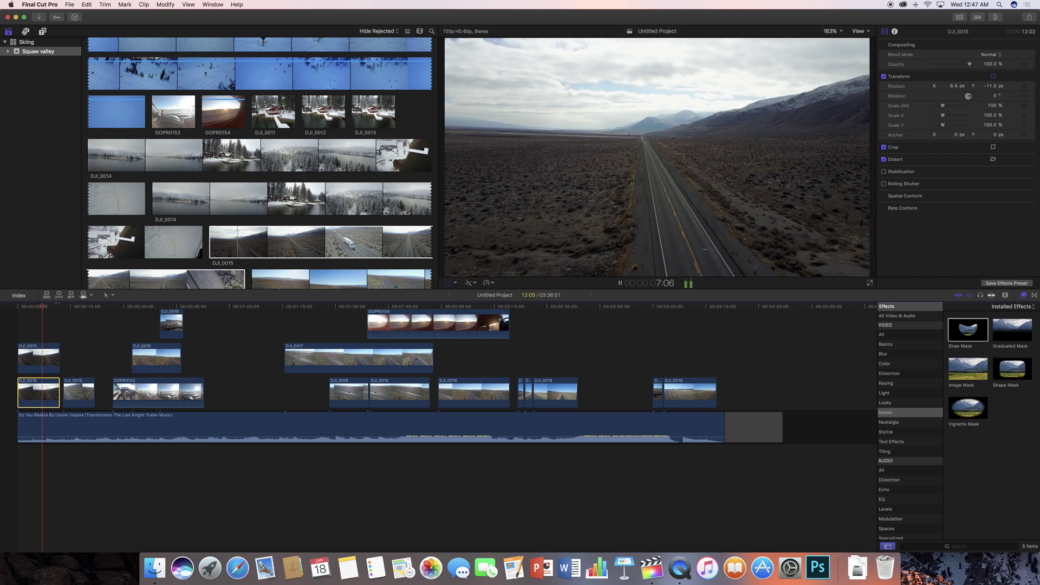
key("space")
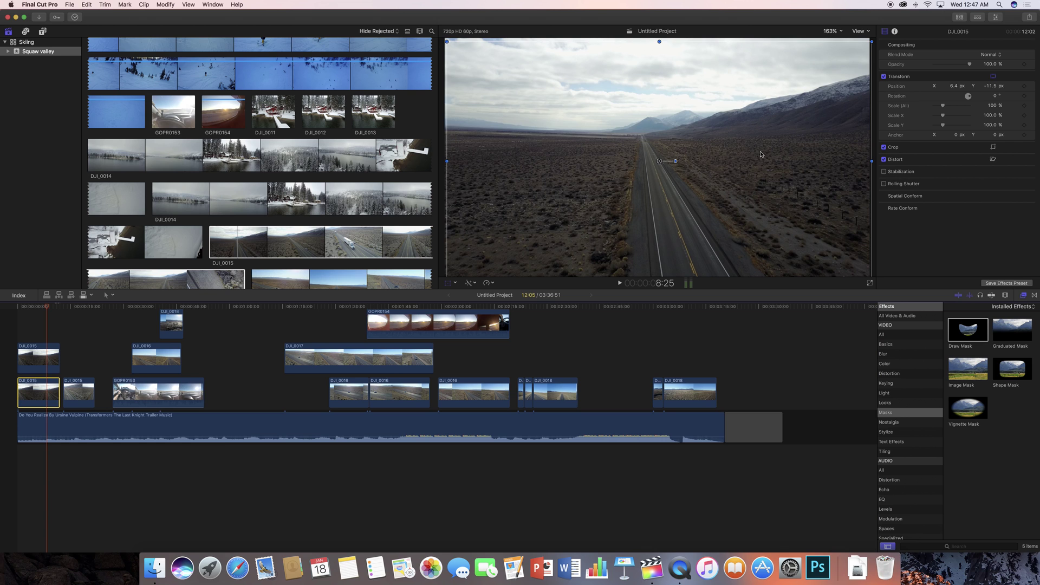
key("Left")
key("Left")
key("Left")
key("Left")
key("Left")
key("Left")
key("Left")
key("Left")
key("Left")
key("Left")
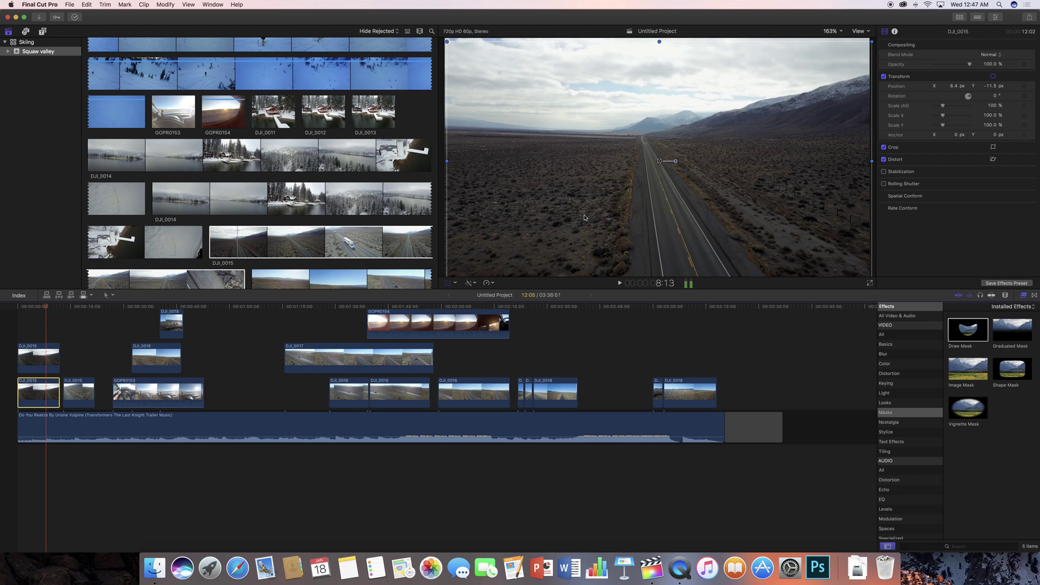
key("shift+Left")
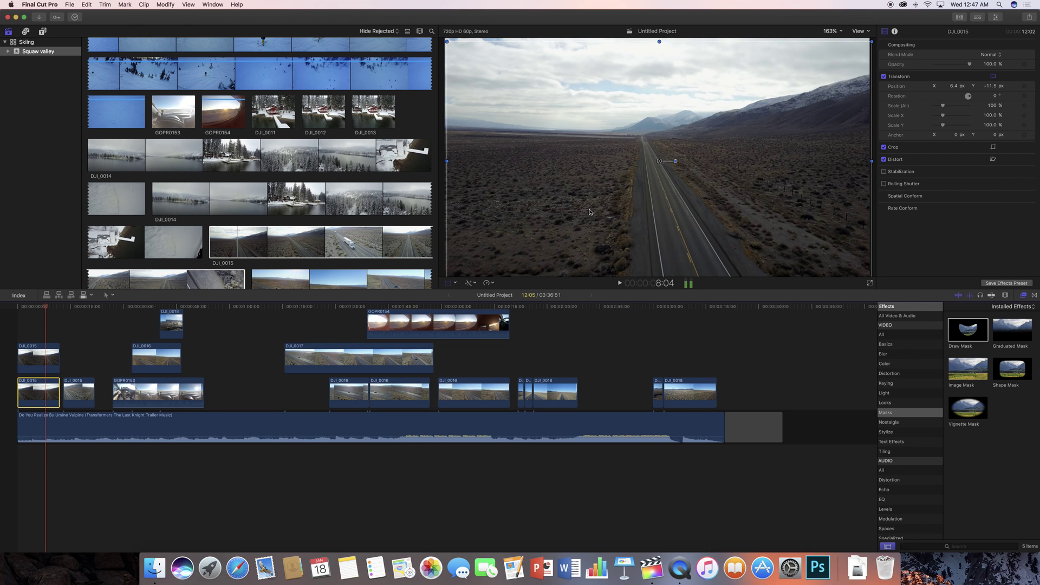
key("shift+Left")
key("Left")
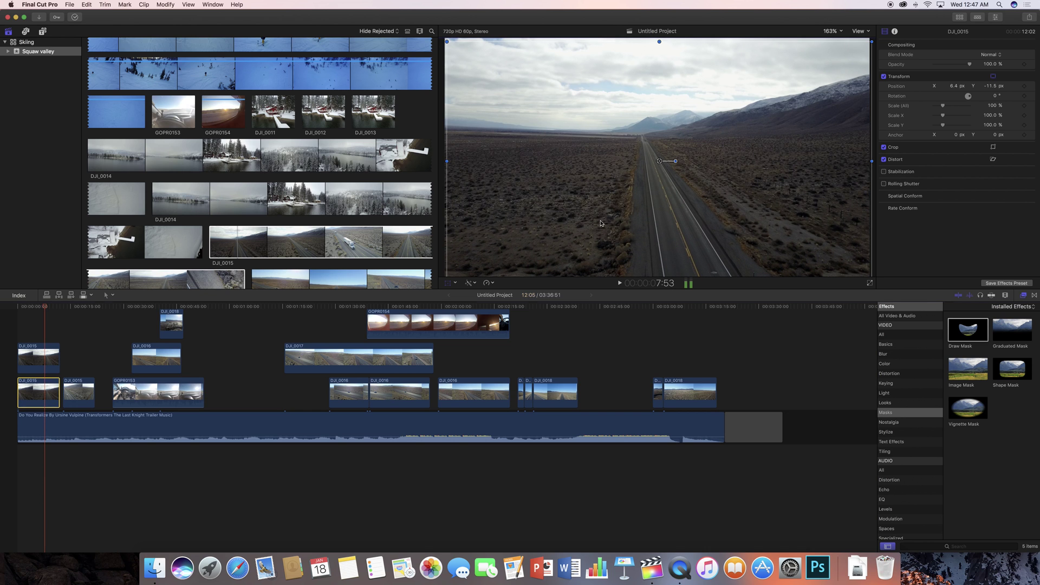
left_click_drag(600, 223, 603, 226)
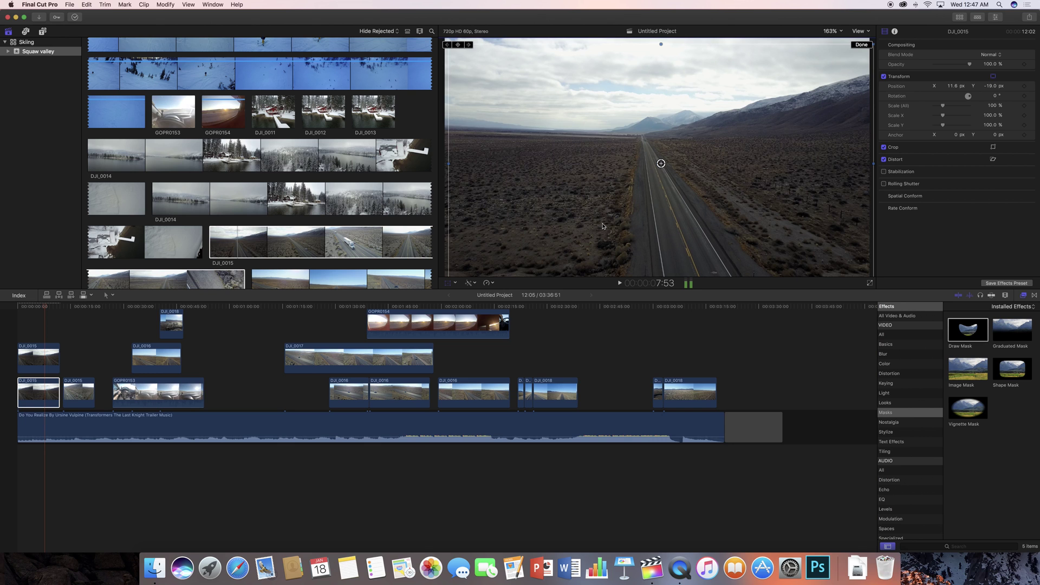
Step: Keyframe Position at 11.6, -19.0 px, then try a further offset later and remove that keyframe
left_click(1025, 86)
key("space")
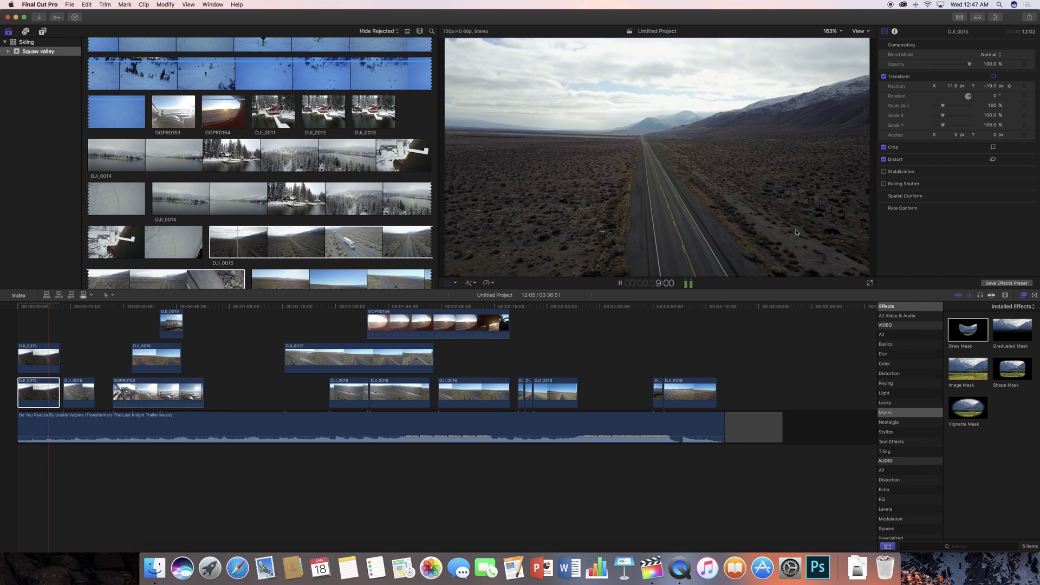
key("space")
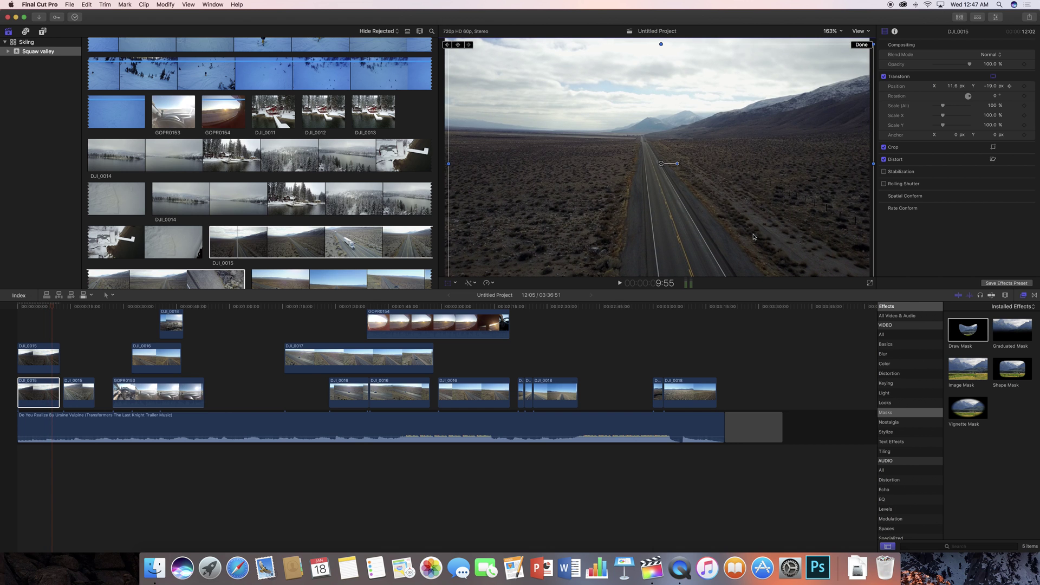
key("Left")
key("Left")
key("Left")
key("Left")
key("Left")
key("Left")
key("Left")
key("Left")
key("Left")
key("Left")
key("Left")
key("Left")
key("Left")
key("Left")
key("Left")
key("Left")
key("Left")
key("Left")
key("Left")
key("Left")
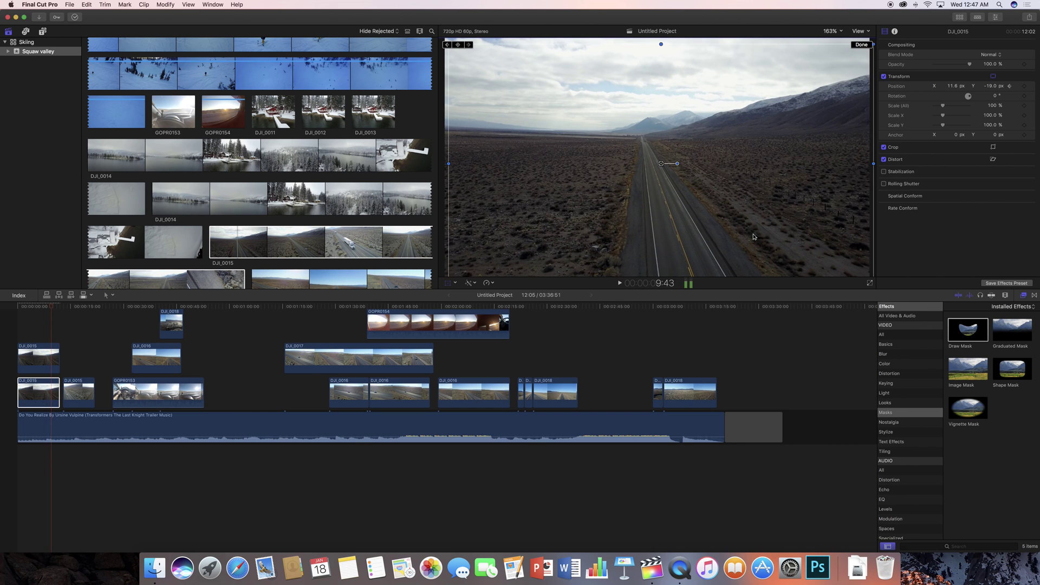
key("Left")
key("Left")
key("Left")
key("Left")
key("Left")
key("Left")
key("Left")
key("Left")
key("Left")
key("Left")
key("Left")
key("Left")
key("Left")
key("Left")
key("Left")
key("Left")
key("Left")
key("Left")
key("Left")
key("Left")
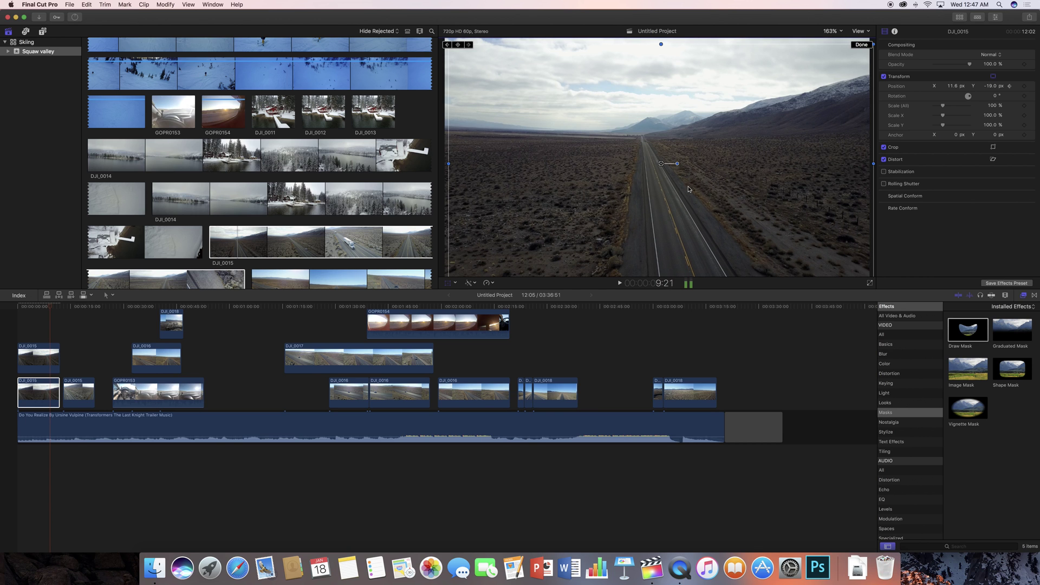
left_click_drag(628, 218, 625, 215)
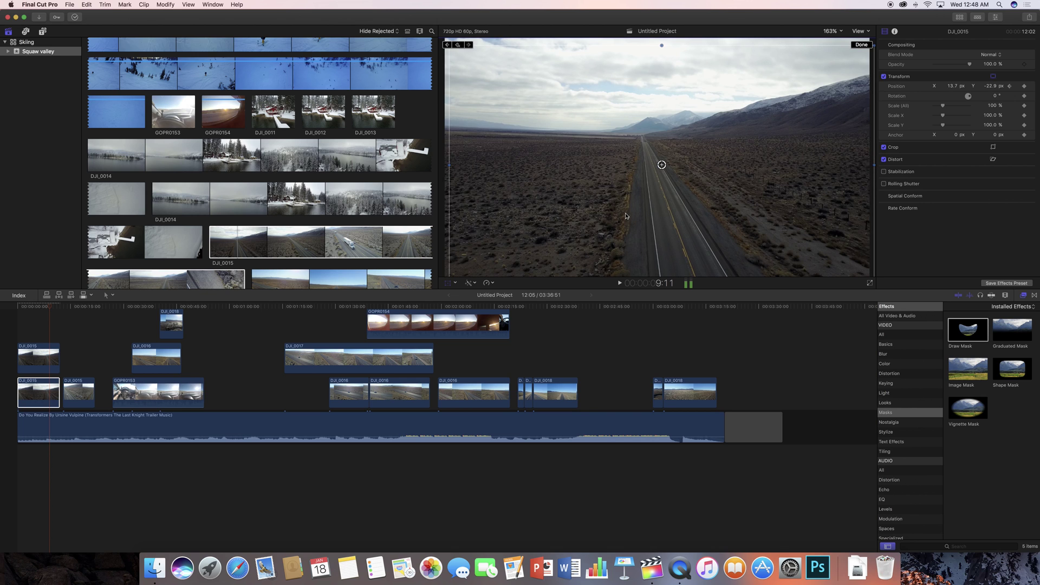
left_click(1024, 87)
Step: Further into the shot, drag the image to 21.3, -33.4 px, adding another Position keyframe
key("space")
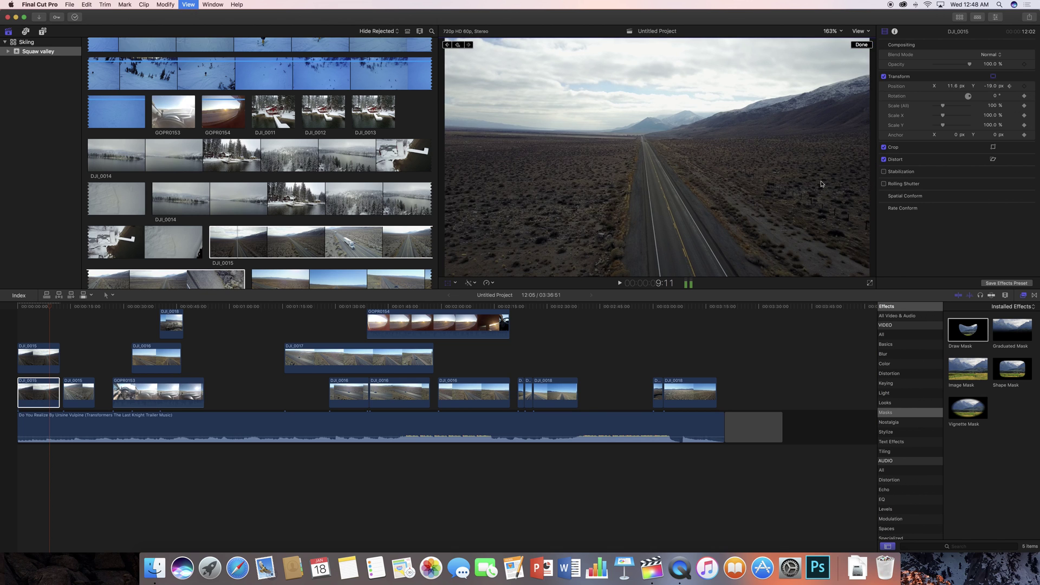
key("space")
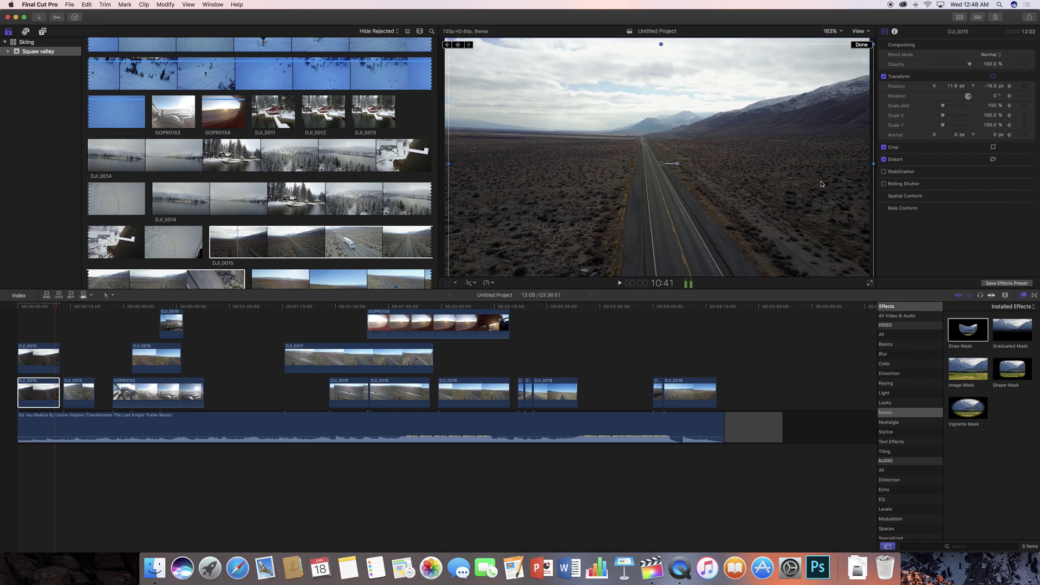
key("Left")
key("Left")
key("Left")
key("Left")
key("Left")
key("Left")
key("Left")
key("Left")
key("Left")
key("Left")
key("Left")
key("Left")
key("Left")
key("Left")
key("Left")
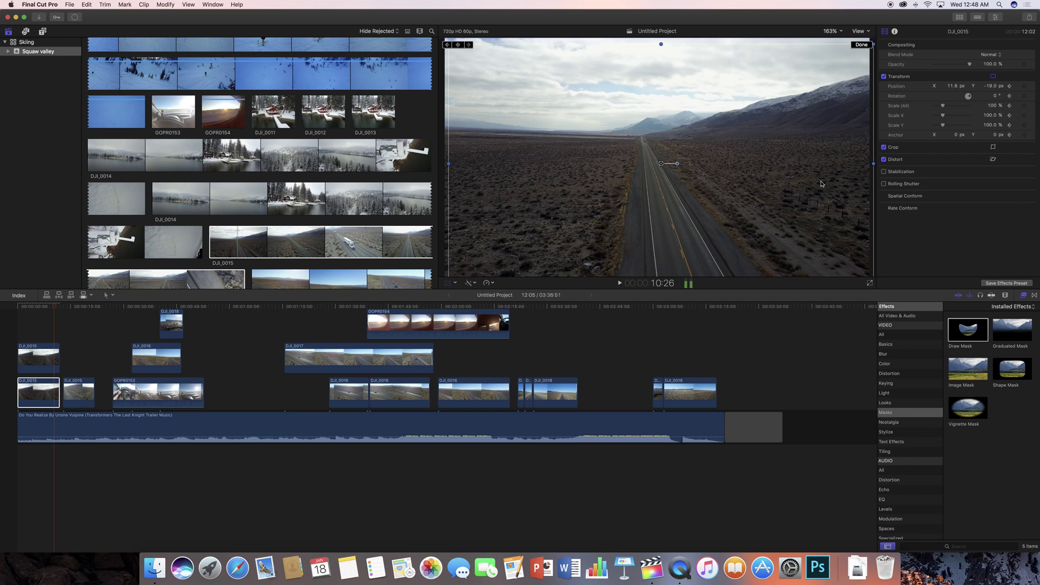
key("Left")
key("Left")
key("Left")
key("Left")
key("Left")
key("Left")
key("Left")
key("Left")
key("Left")
key("Left")
key("Left")
key("Left")
key("Left")
key("Left")
key("Left")
key("Left")
key("Left")
key("Left")
key("Left")
key("Left")
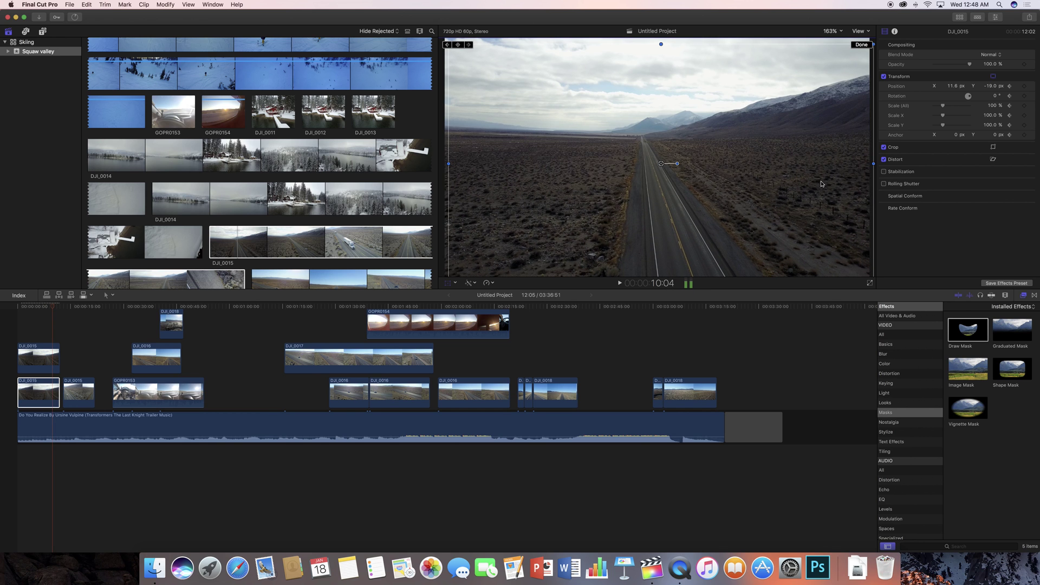
key("Left")
key("Left")
key("Left")
key("Left")
key("Left")
key("Left")
key("Left")
key("Left")
key("Left")
key("Left")
key("Left")
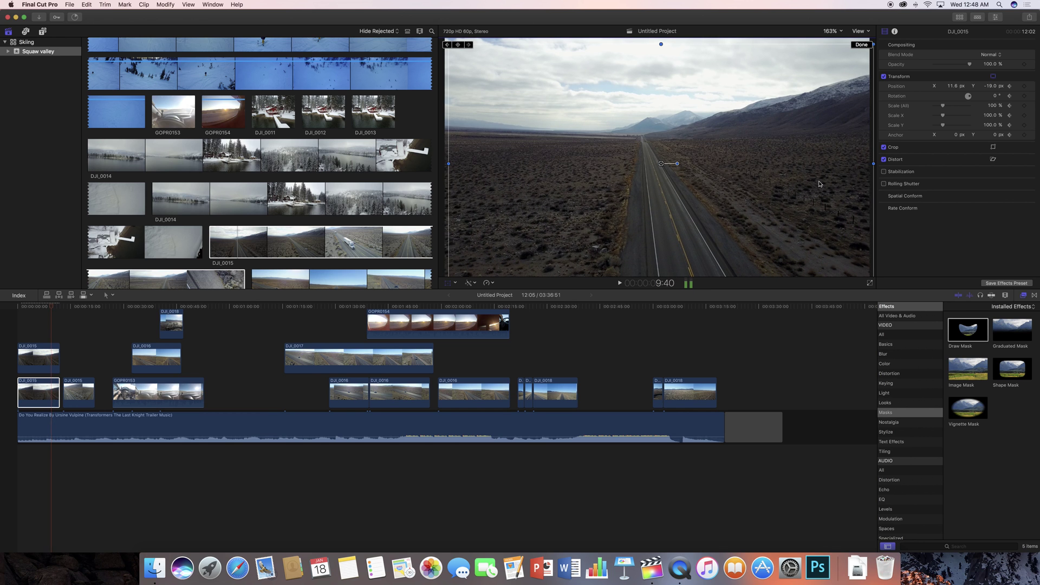
key("Left")
left_click_drag(590, 241, 594, 248)
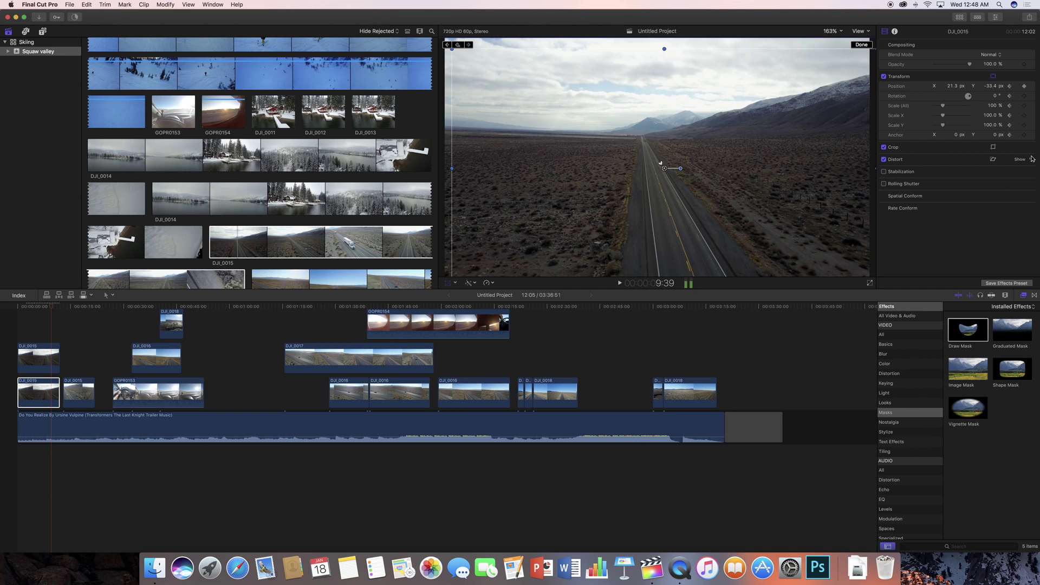
Step: Delete the later Position keyframe so the clip holds at 11.6, -19.0 px, then rewind
left_click(1026, 88)
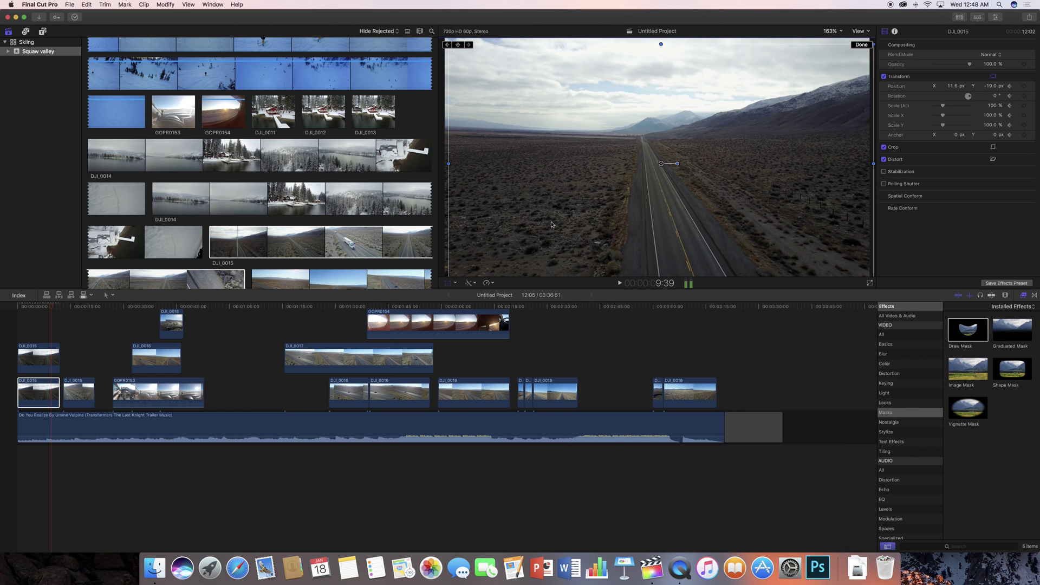
left_click(18, 307)
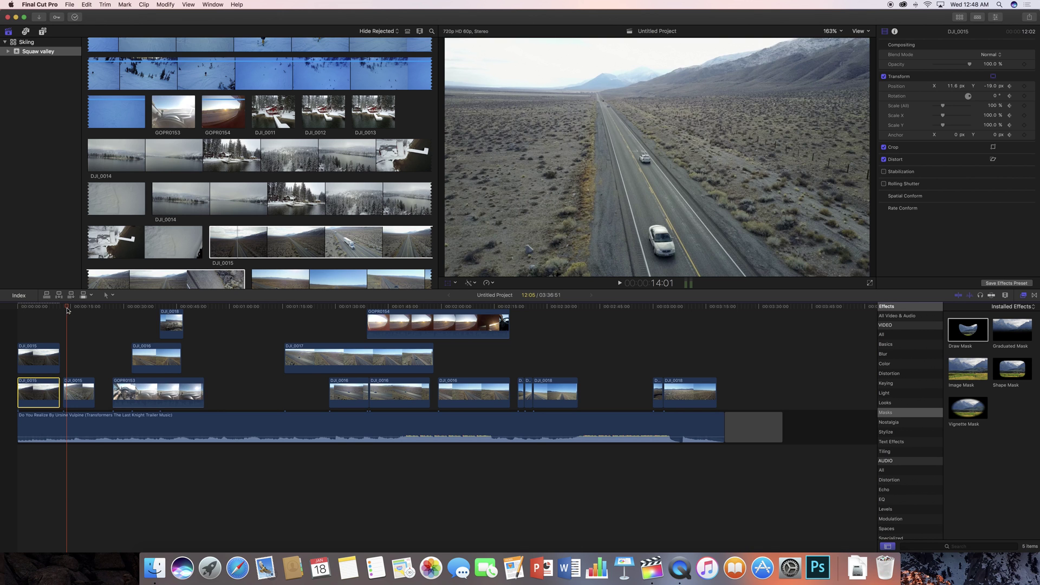
left_click_drag(68, 310, 16, 308)
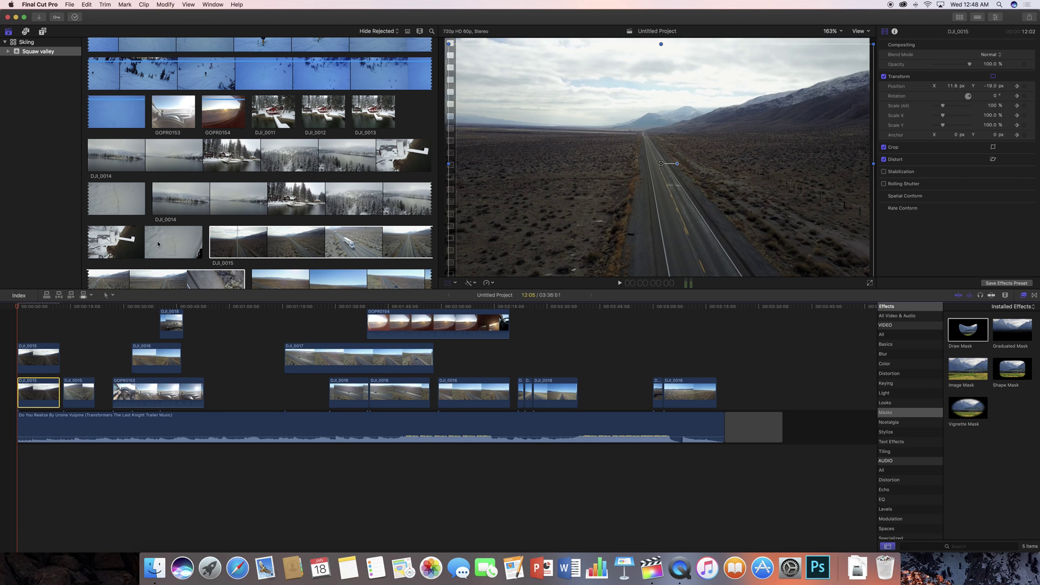
Step: Preview the original DJI_0015 footage in the browser, then reselect the first DJI_0015 timeline clip
left_click(285, 252)
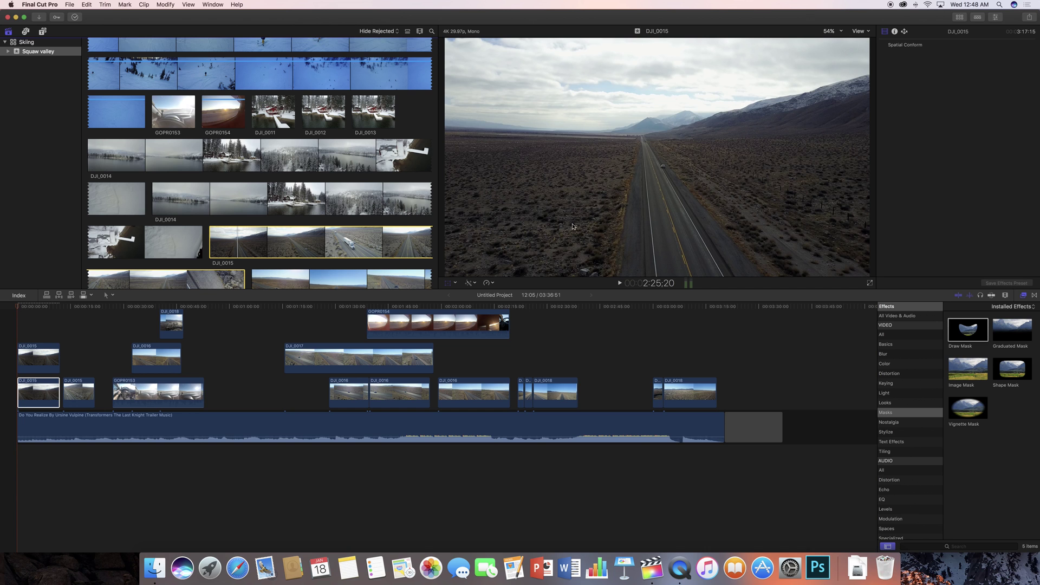
left_click(19, 311)
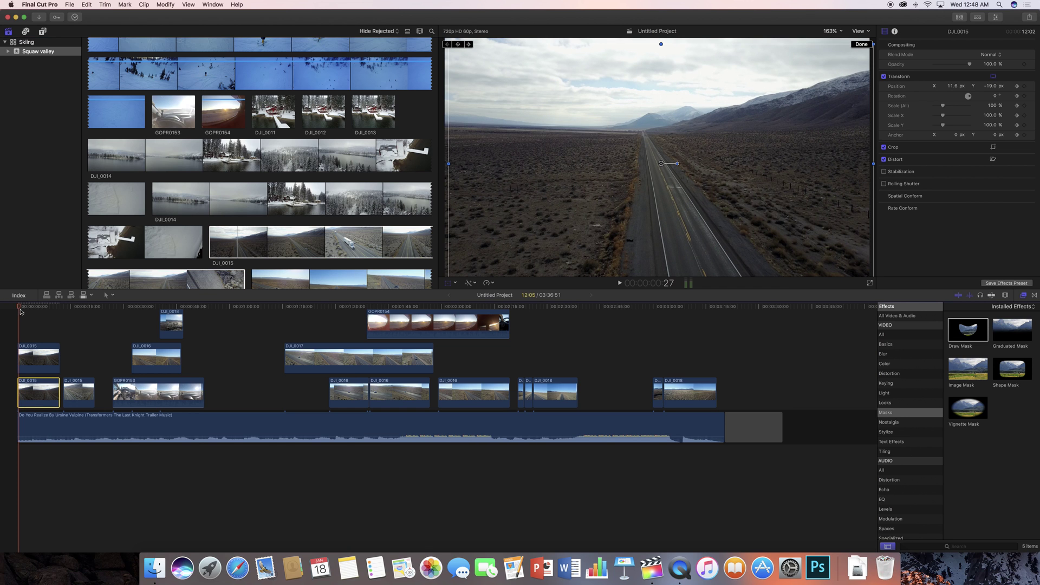